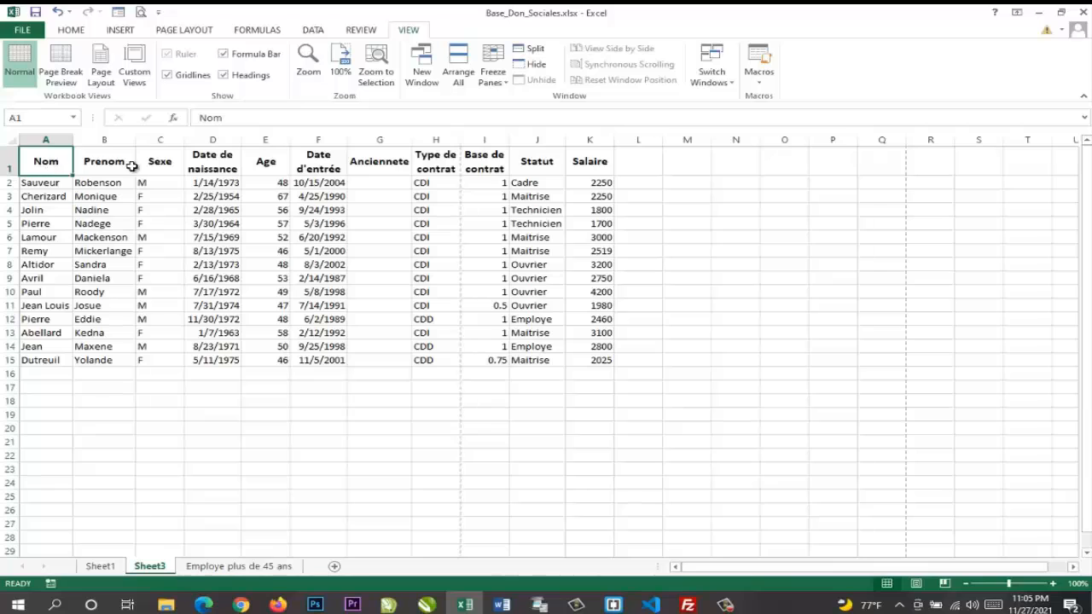
Step: Preview how the employee table on Sheet3 prints, then return to the worksheet
drag(133, 166, 580, 368)
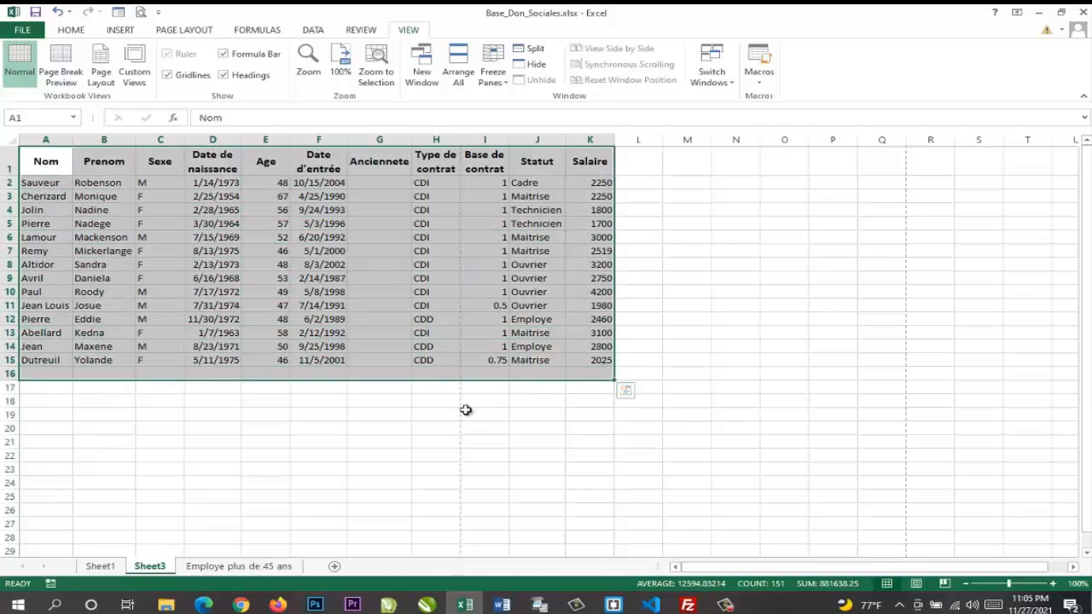
click(371, 416)
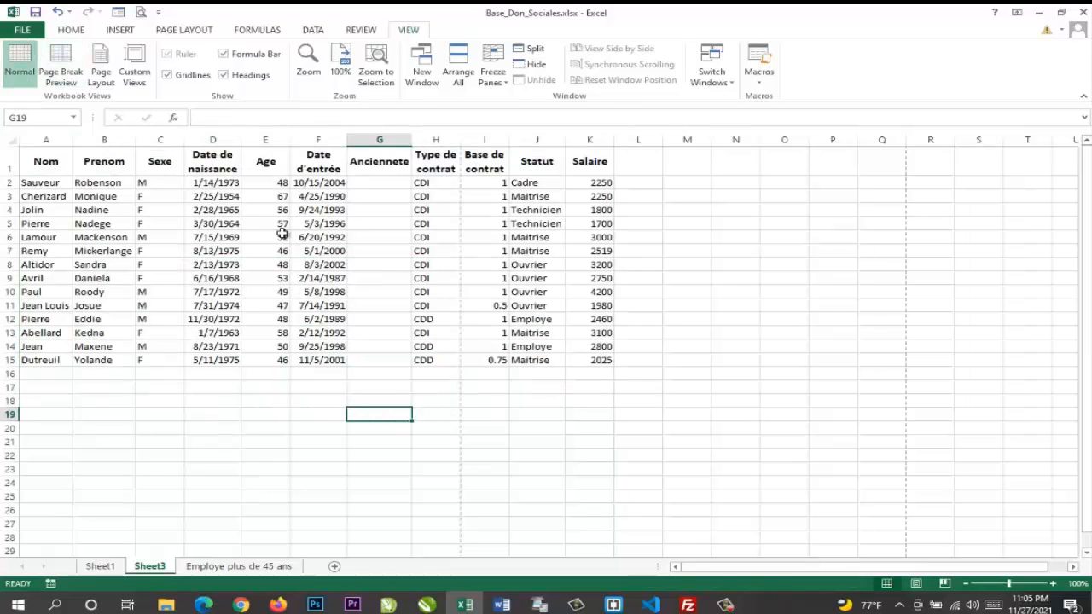
click(25, 30)
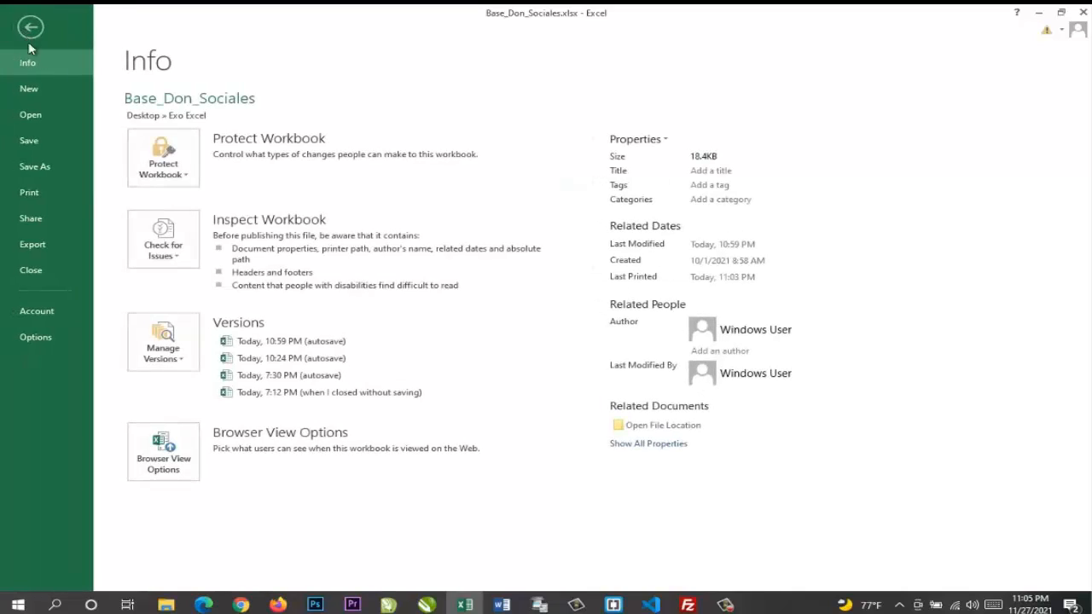
click(34, 194)
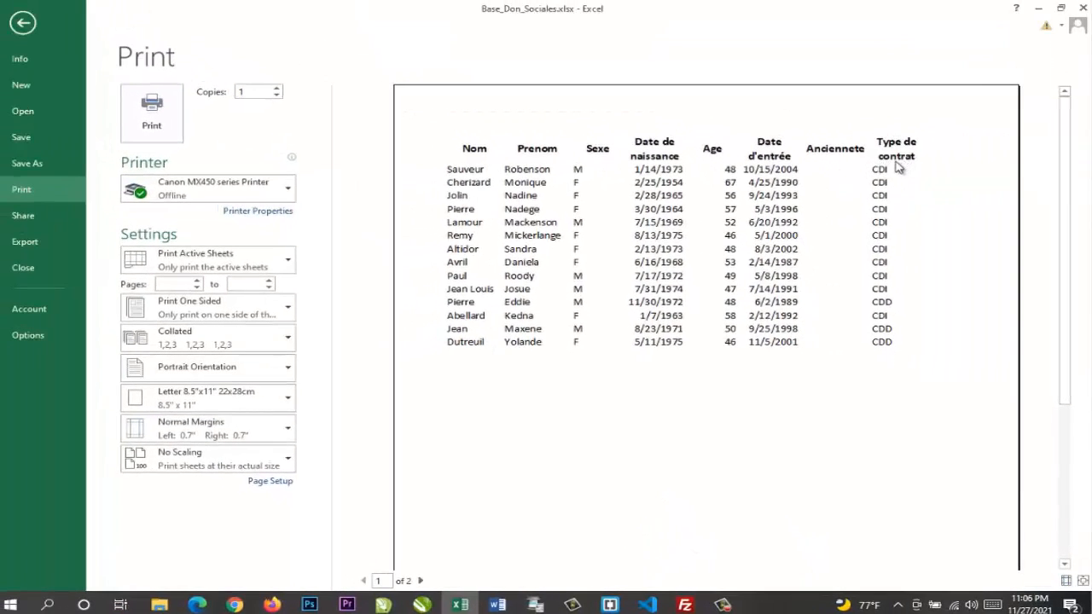
click(23, 23)
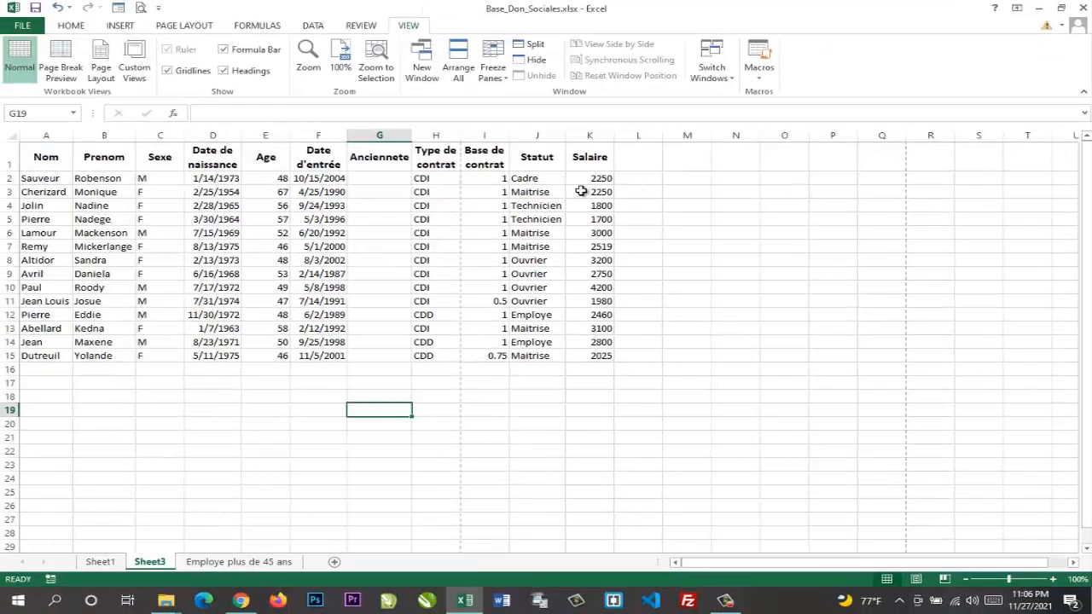
Step: In Page Break Preview, move the vertical page break from after column H to after column K, and check the print preview from Normal view
click(351, 242)
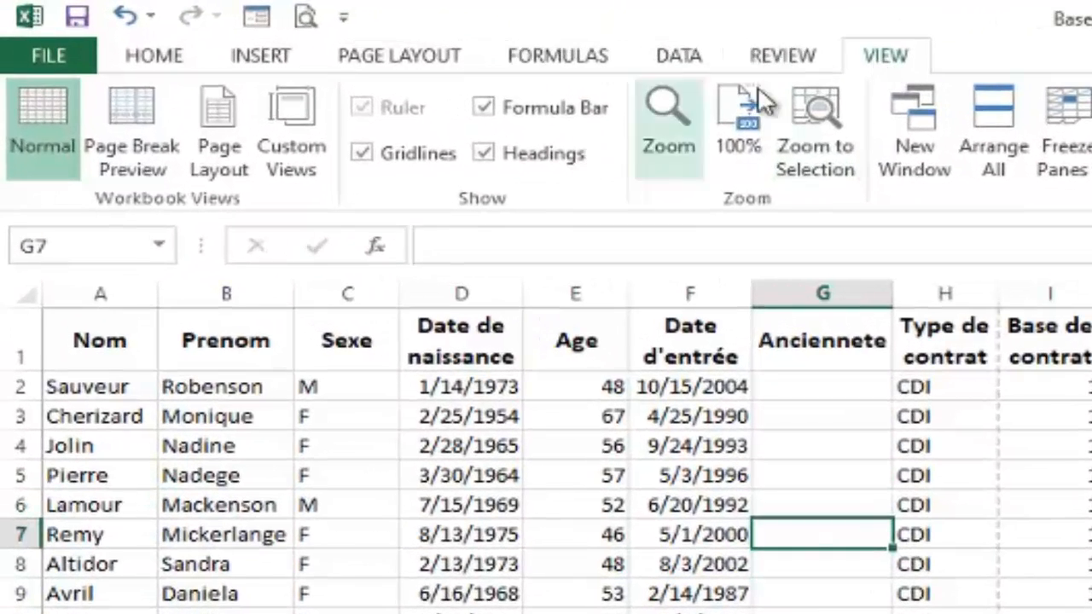
click(136, 129)
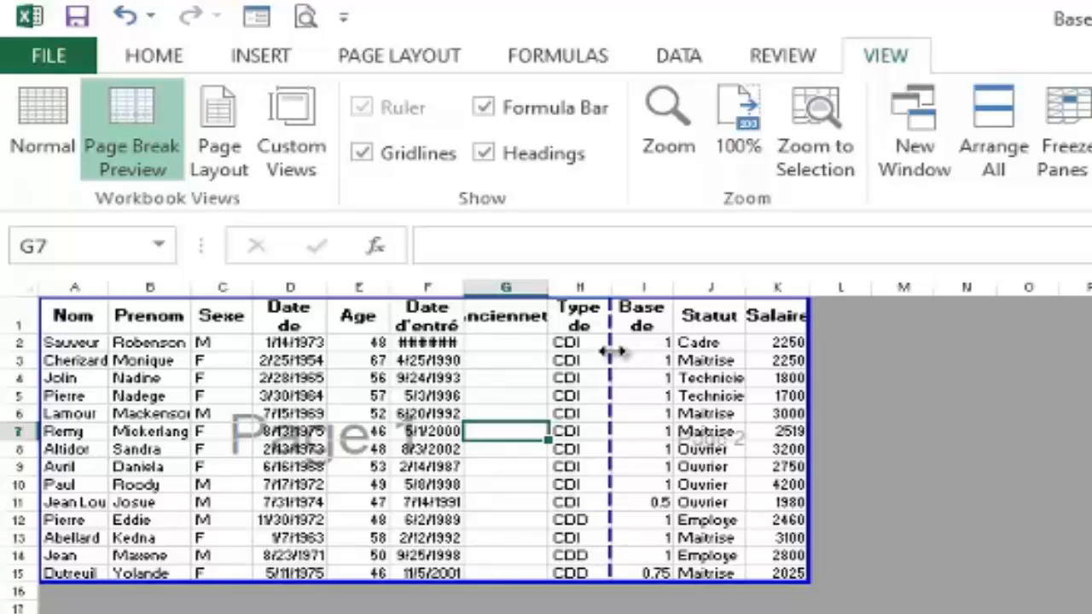
drag(610, 350, 610, 350)
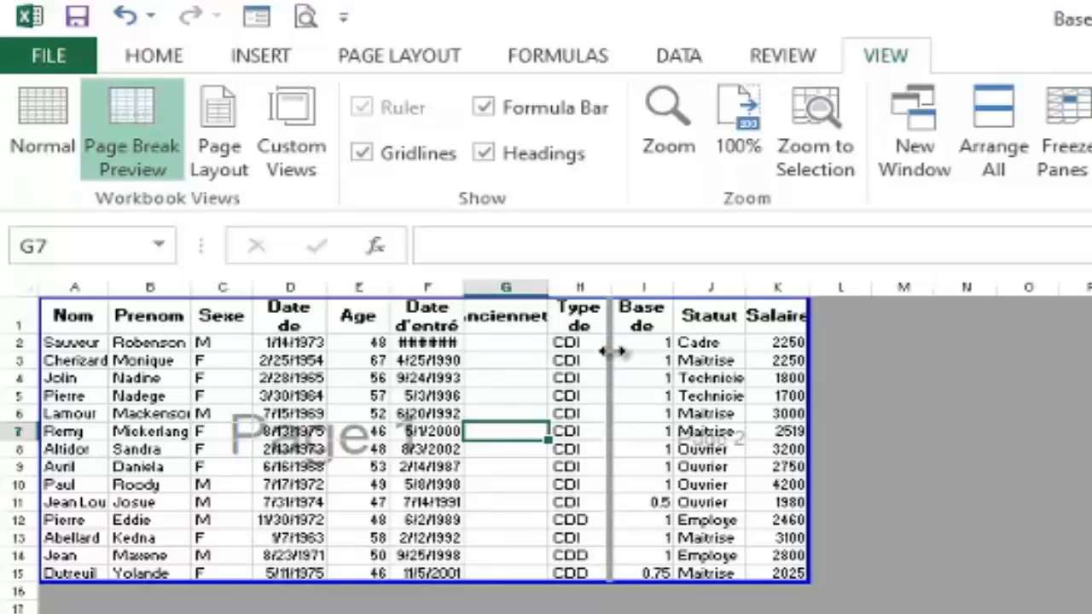
drag(610, 350, 813, 347)
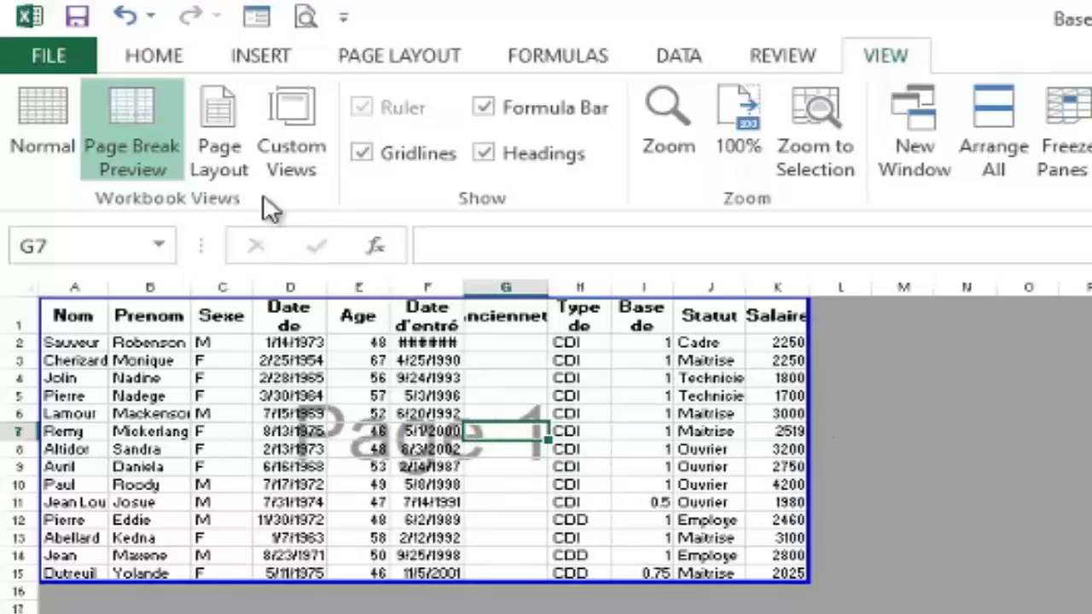
click(57, 107)
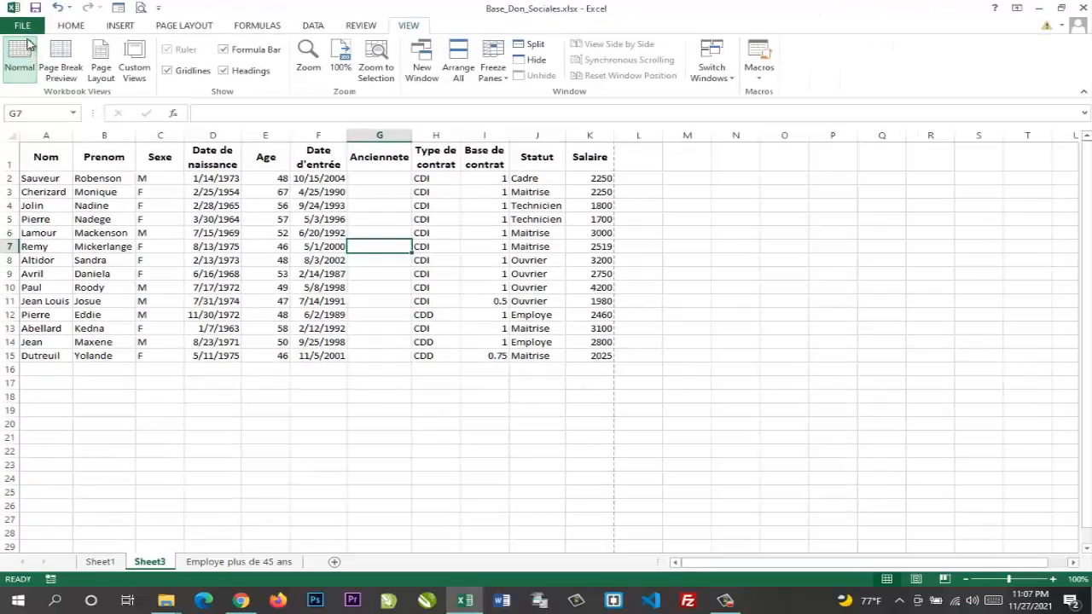
click(24, 28)
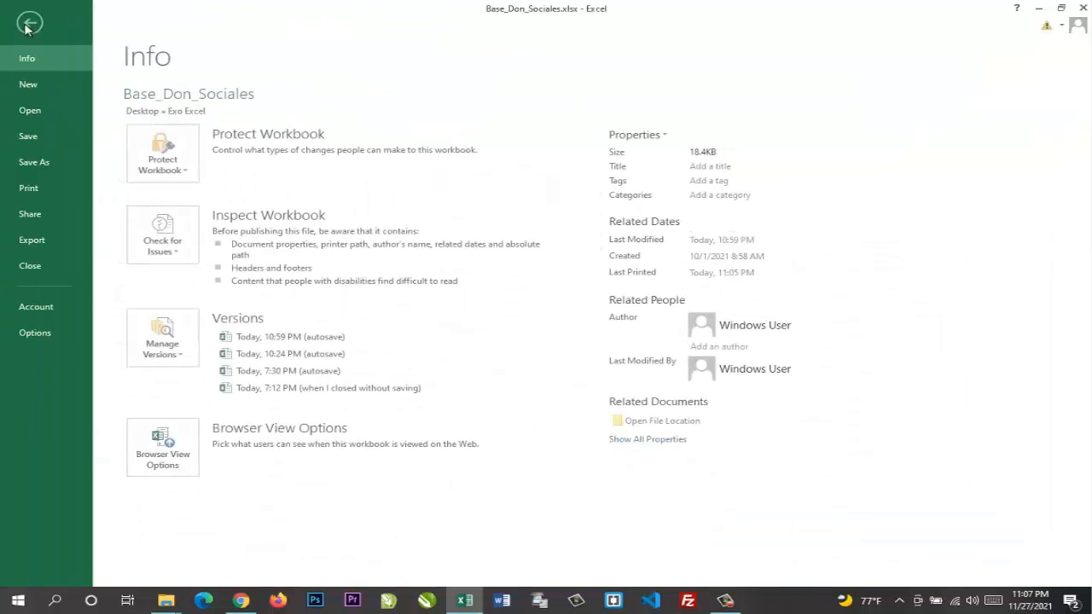
click(45, 191)
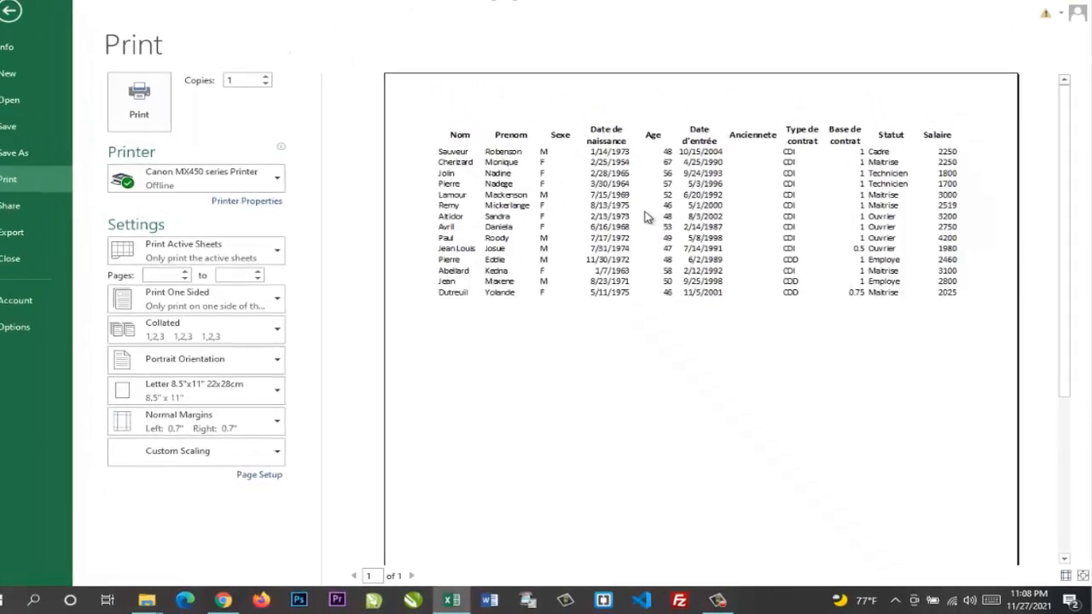
click(32, 23)
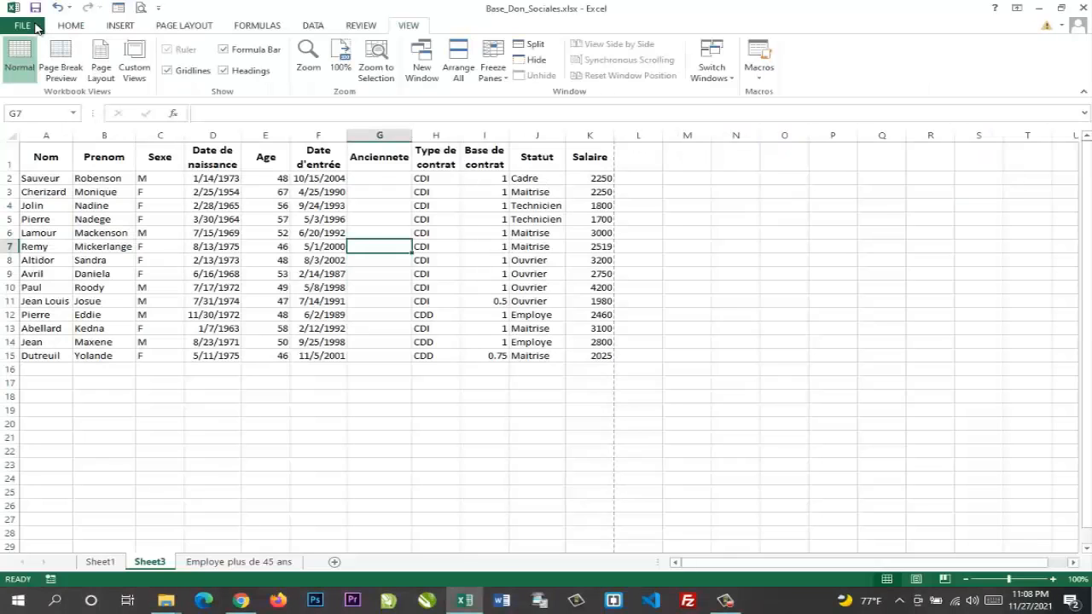
Step: Apply All Borders to the employee table A1:K15 and check the bordered table in the print preview
drag(43, 159, 593, 356)
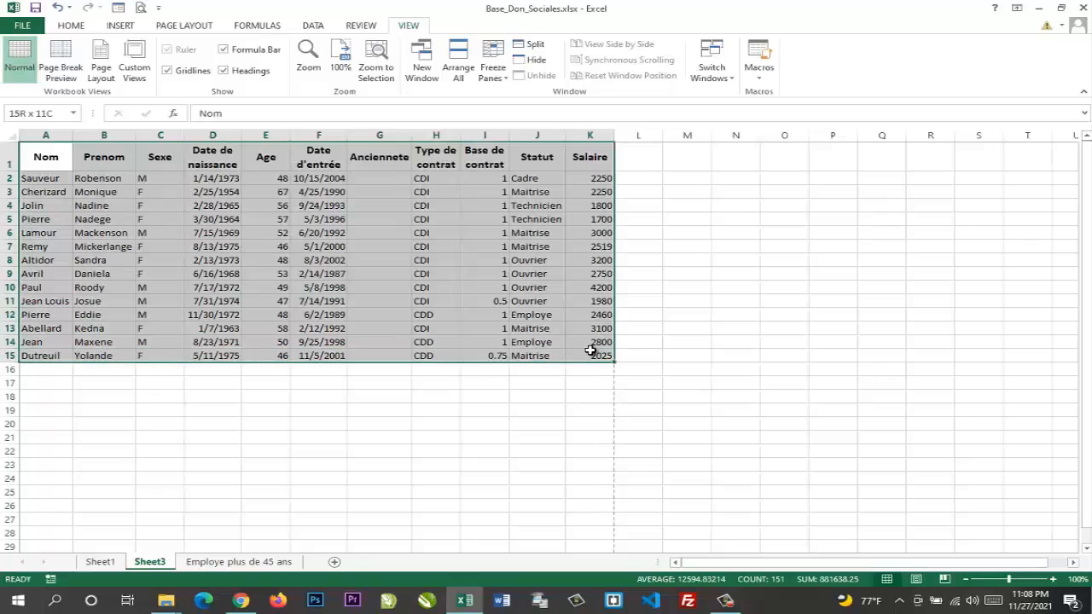
click(69, 26)
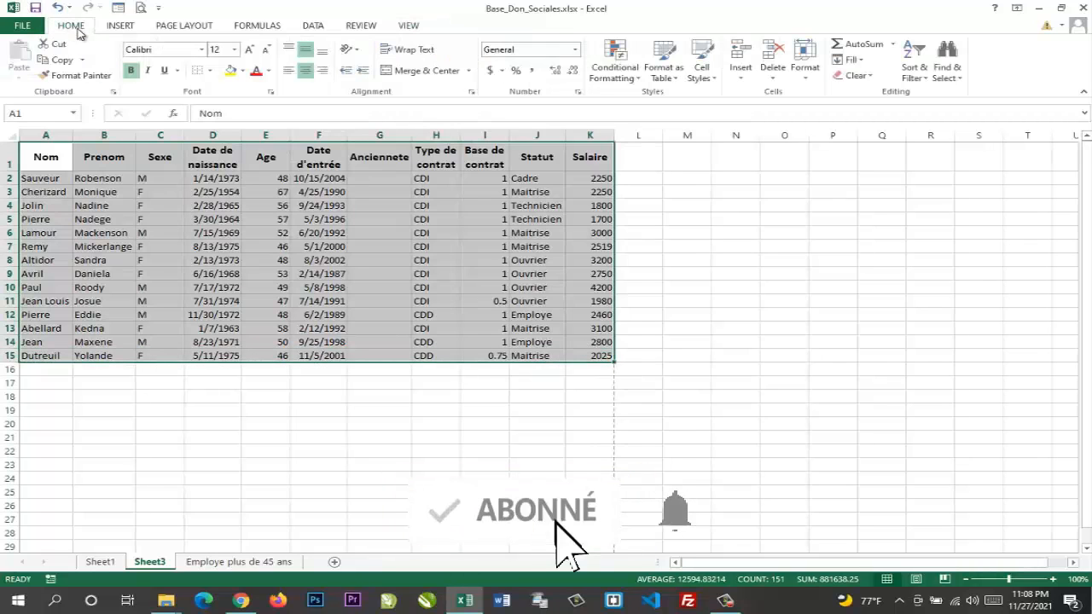
click(210, 71)
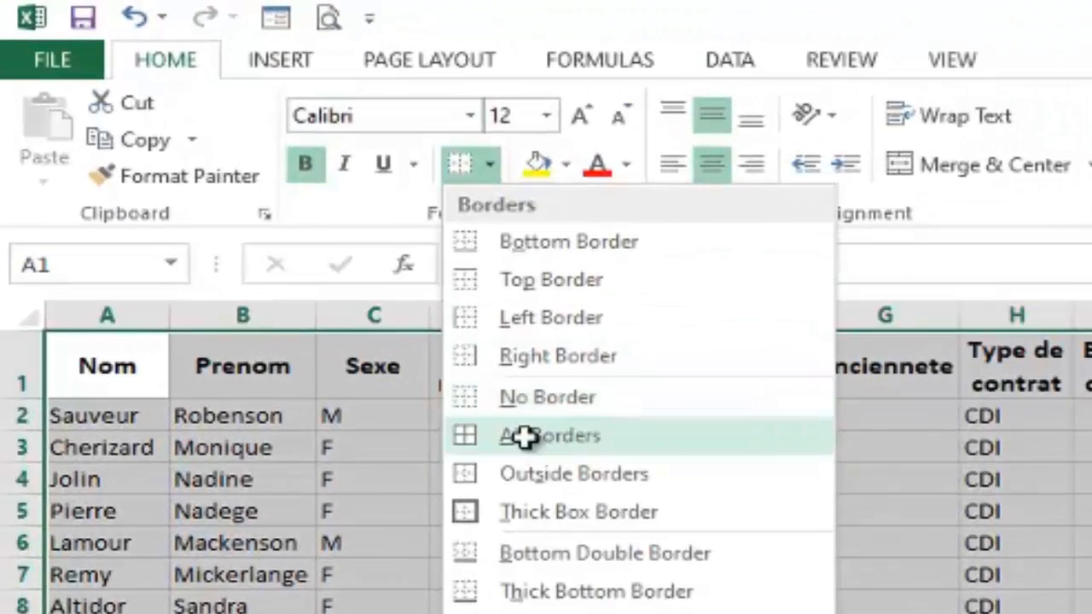
click(524, 436)
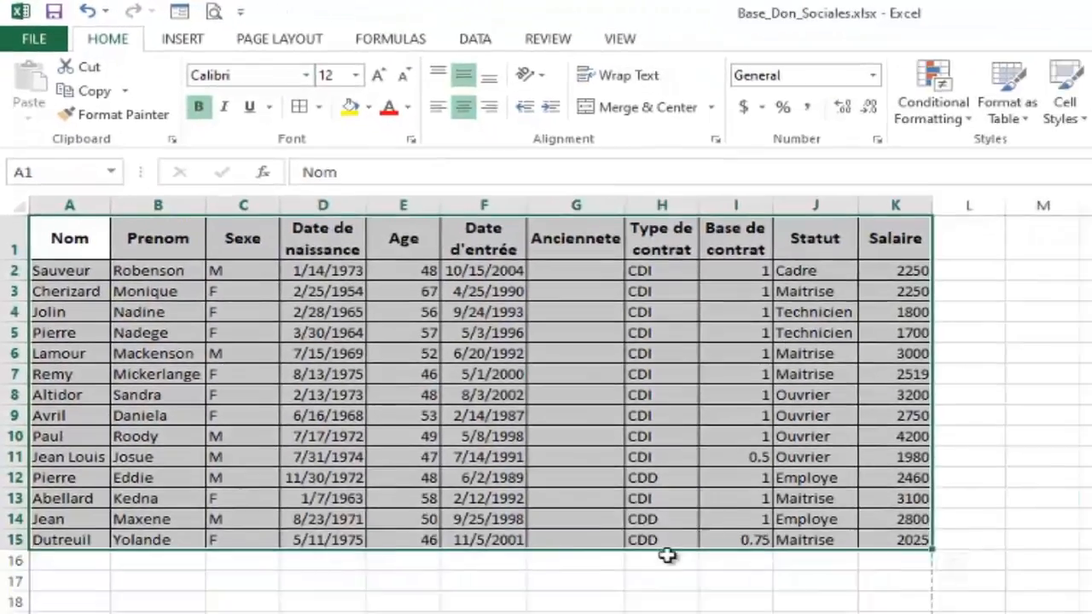
click(543, 576)
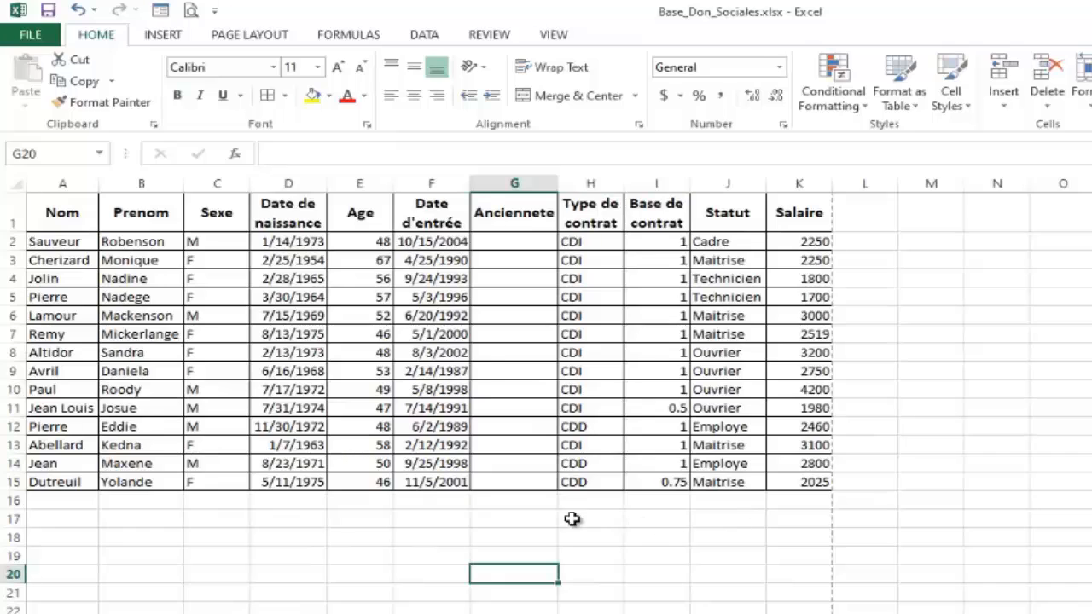
click(191, 15)
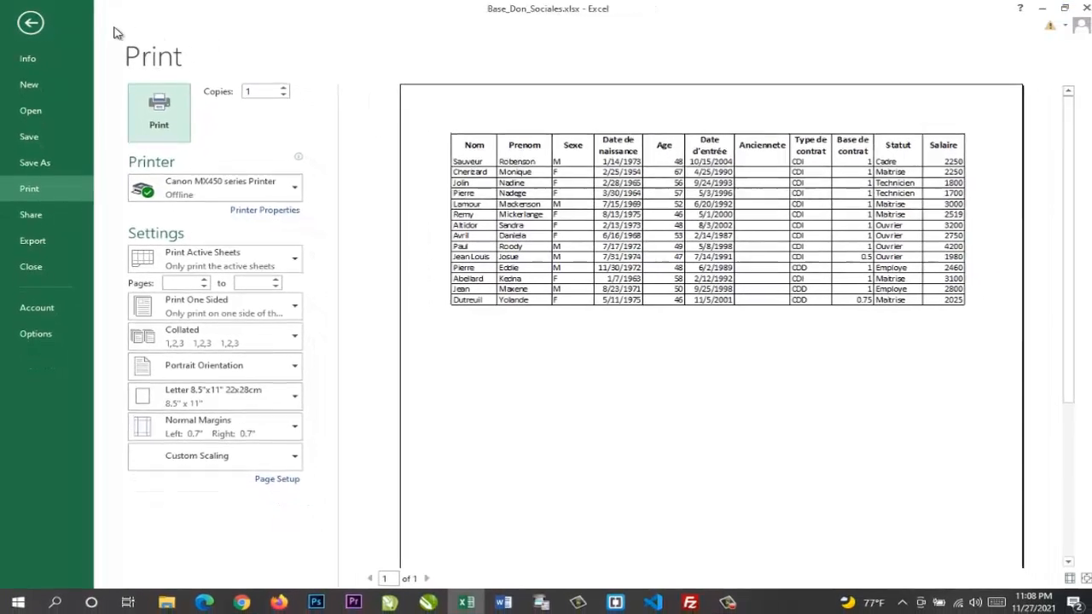
click(31, 23)
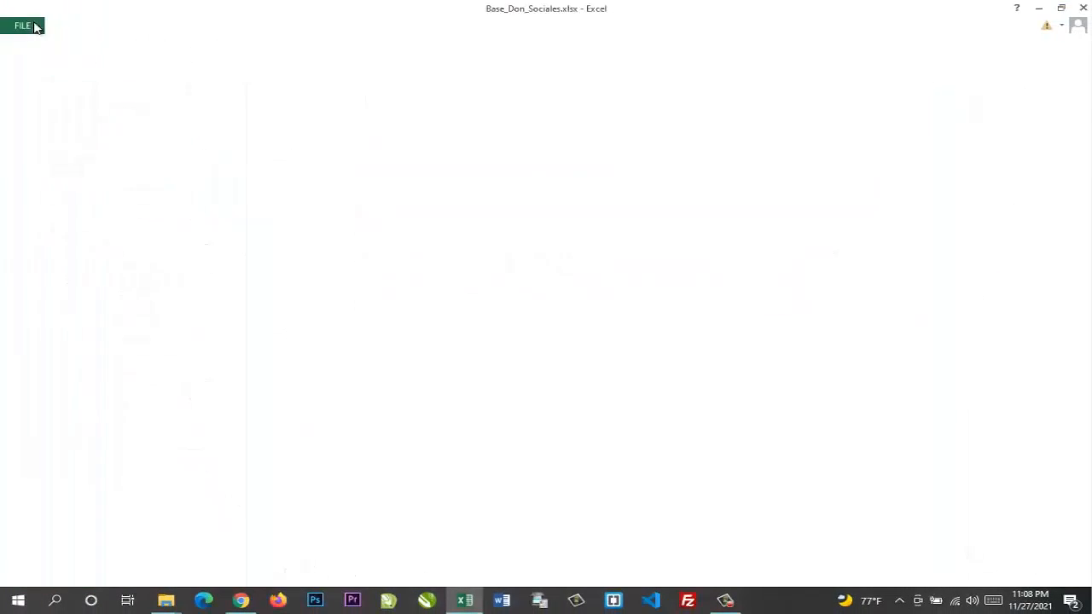
Step: Remove all borders from the employee table A1:K15
drag(67, 148, 606, 357)
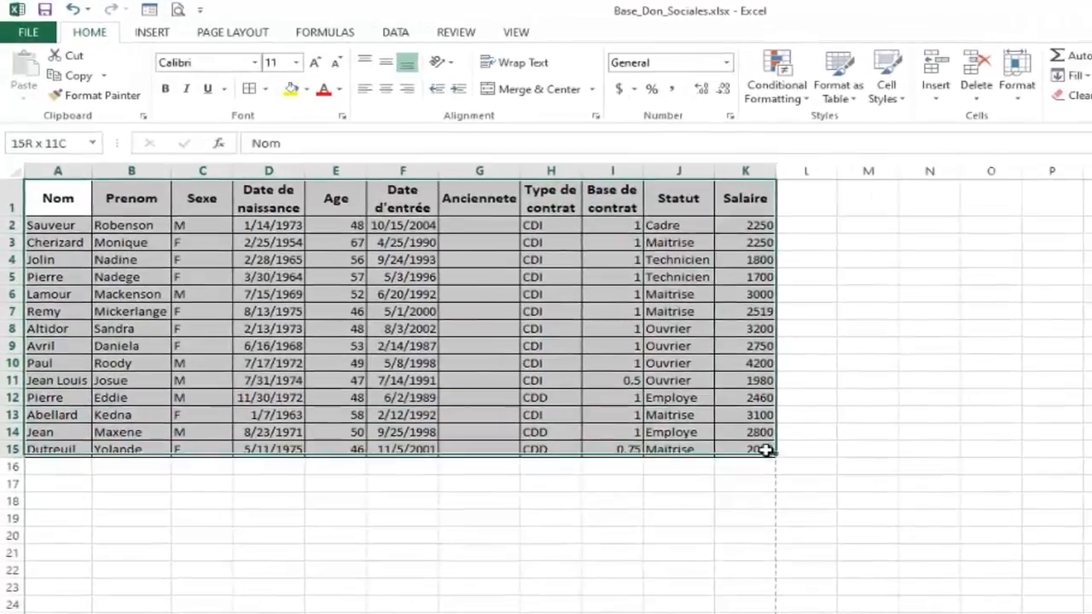
drag(766, 450, 766, 450)
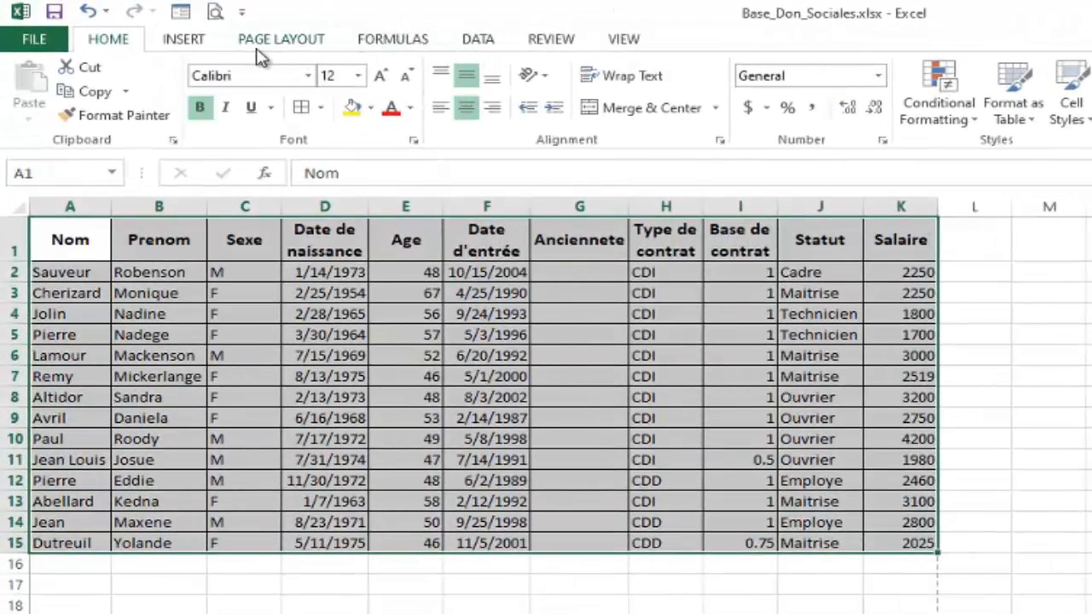
click(322, 109)
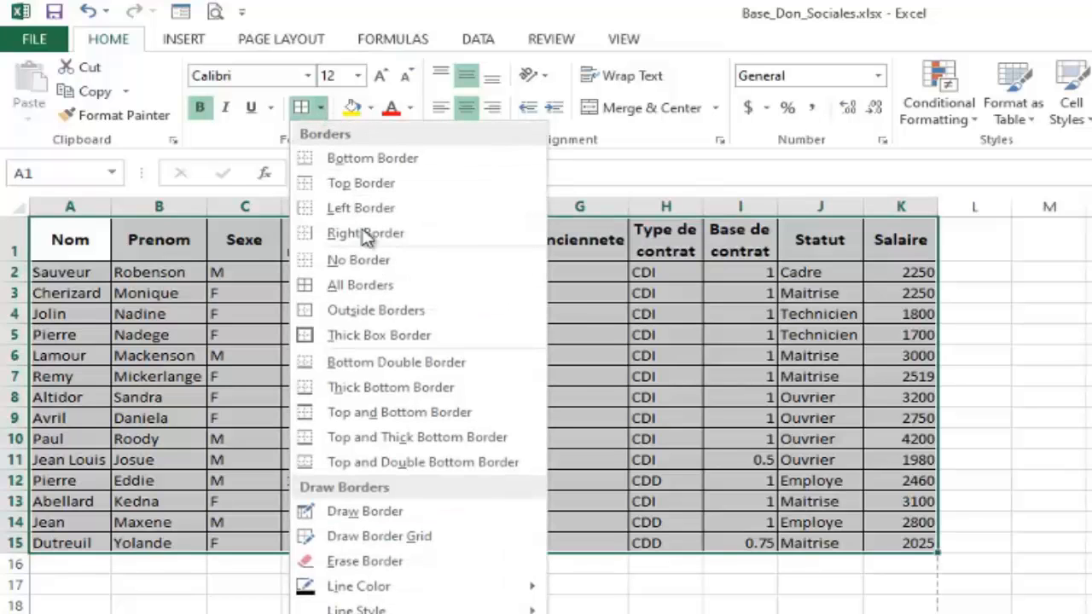
click(337, 259)
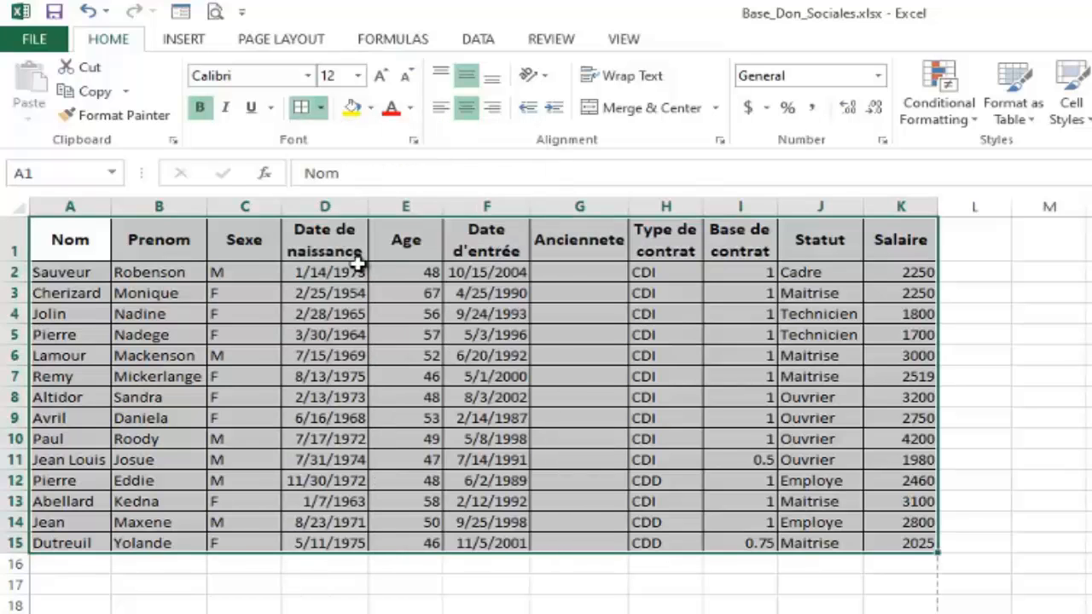
click(486, 612)
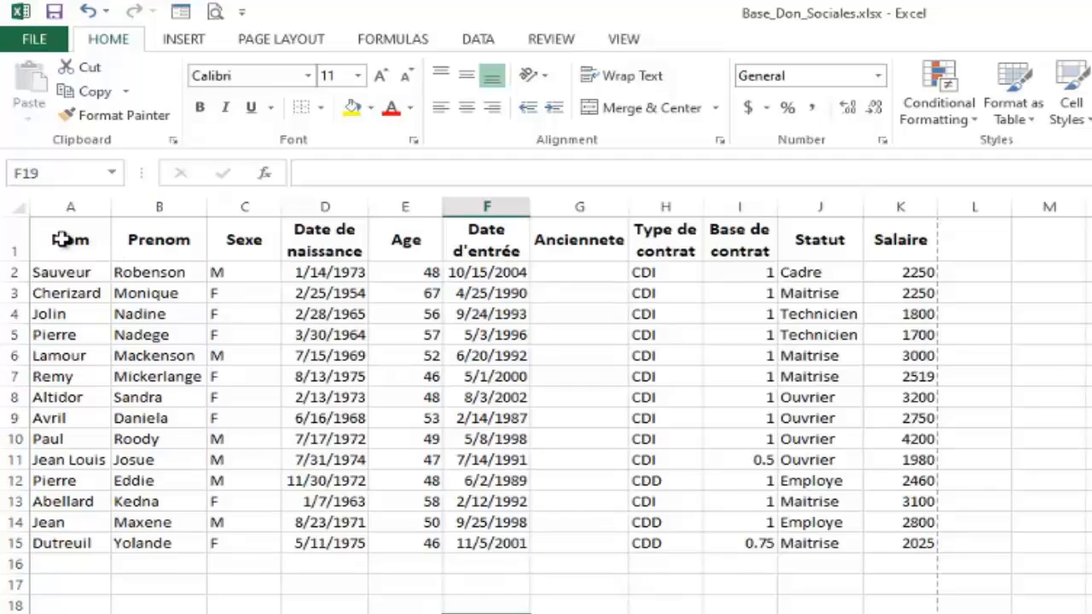
Step: Enable printing of the sheet's gridlines and check the table in the print preview
click(314, 362)
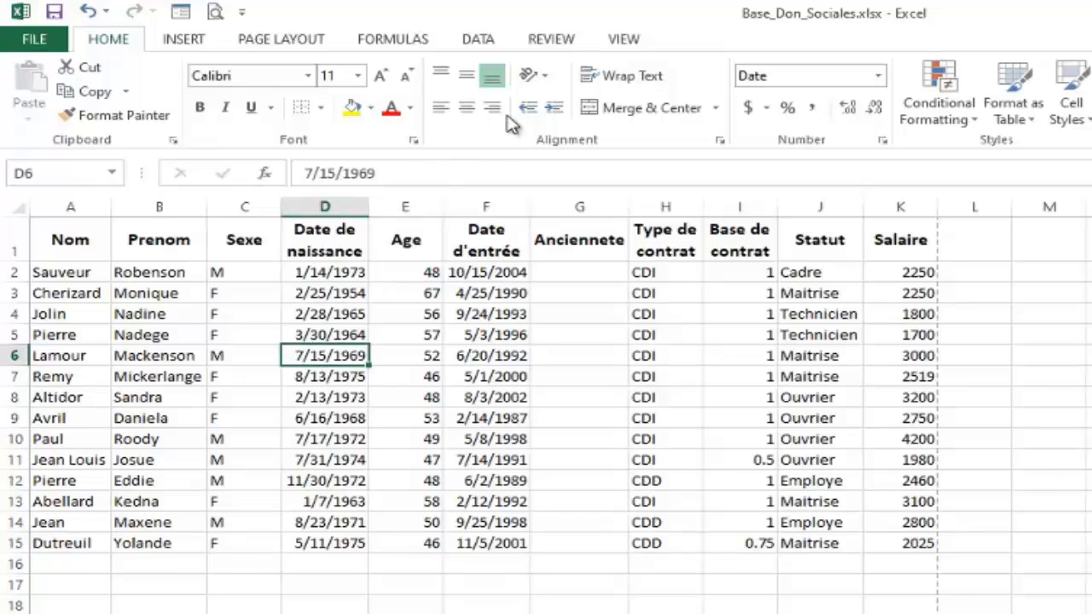
click(279, 43)
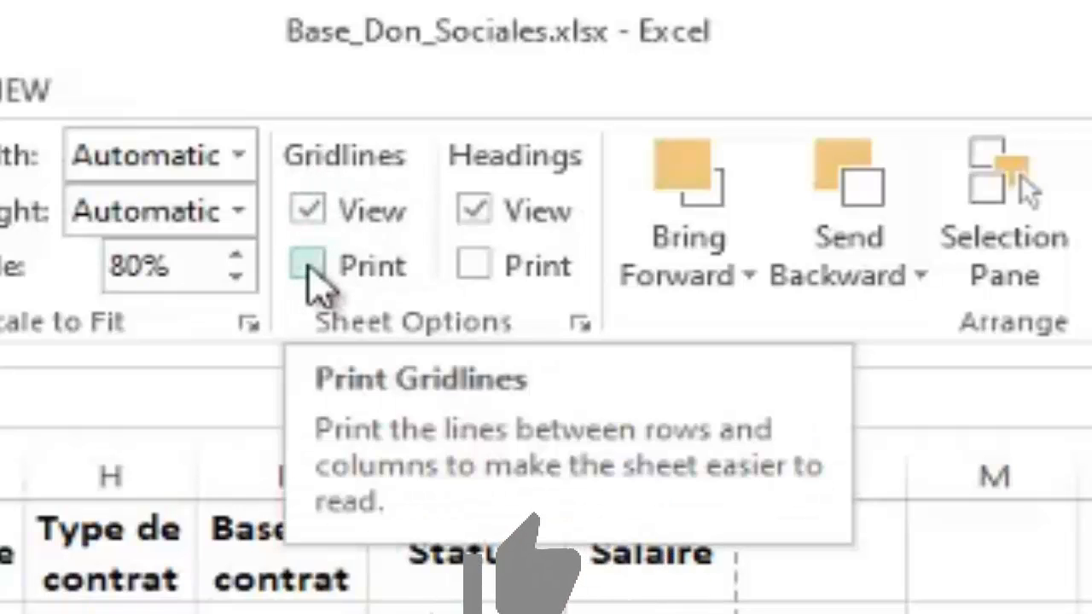
click(309, 266)
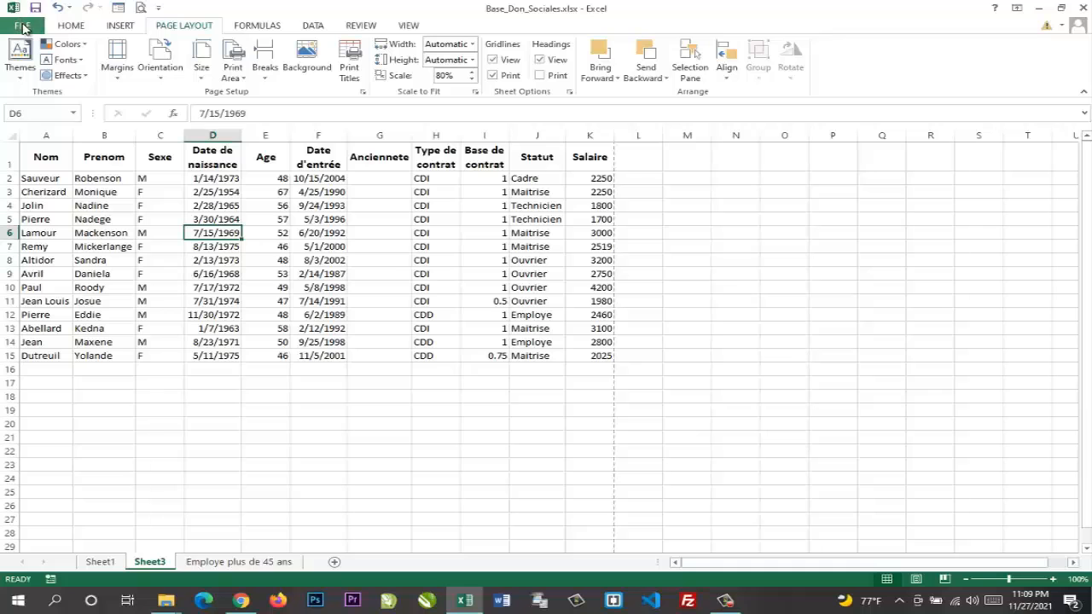
click(22, 26)
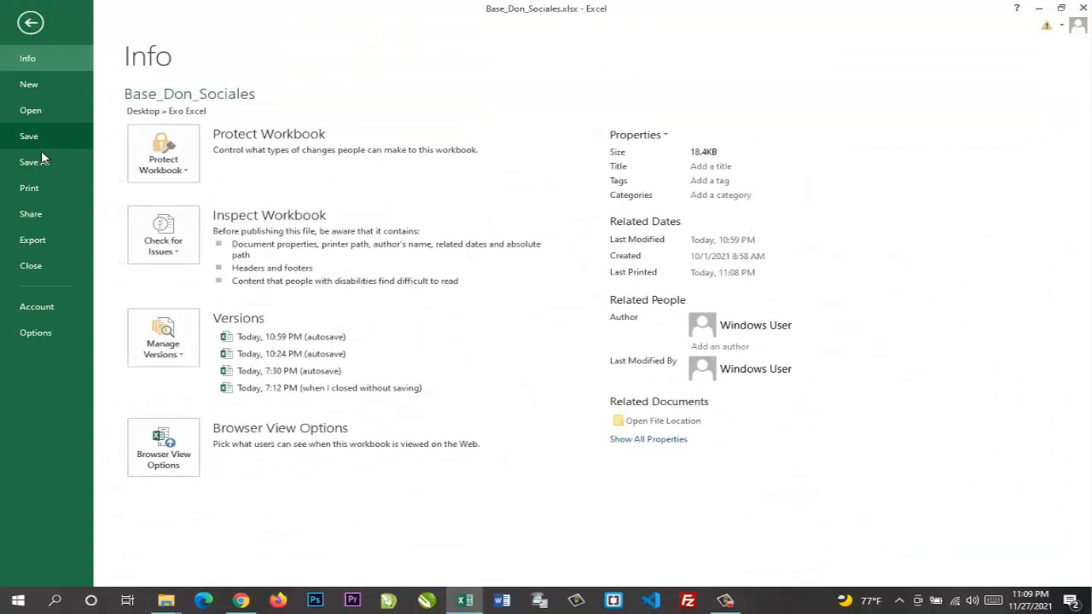
click(35, 191)
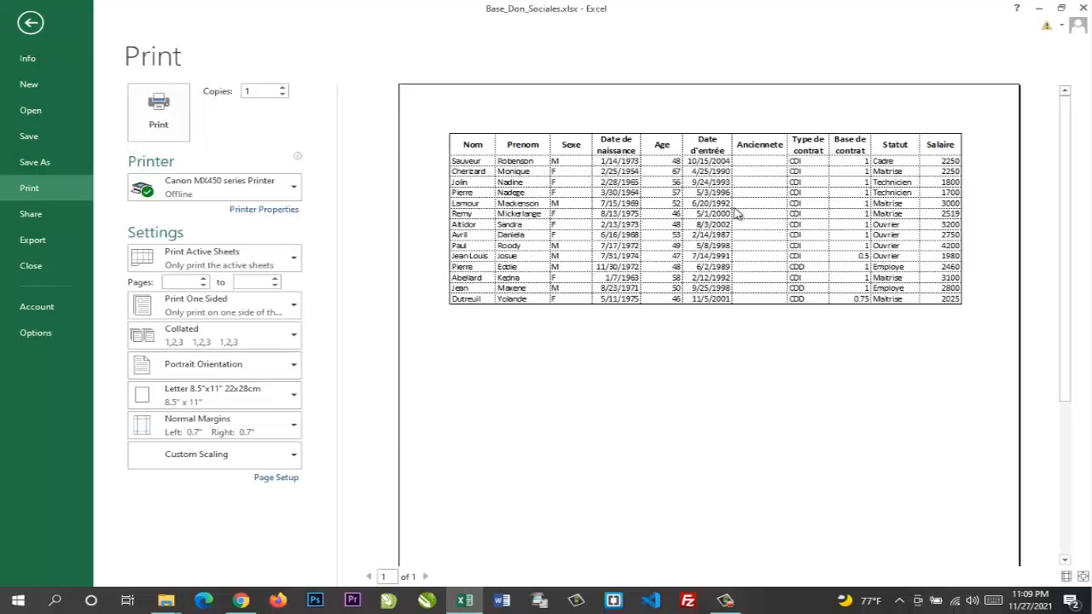
click(32, 24)
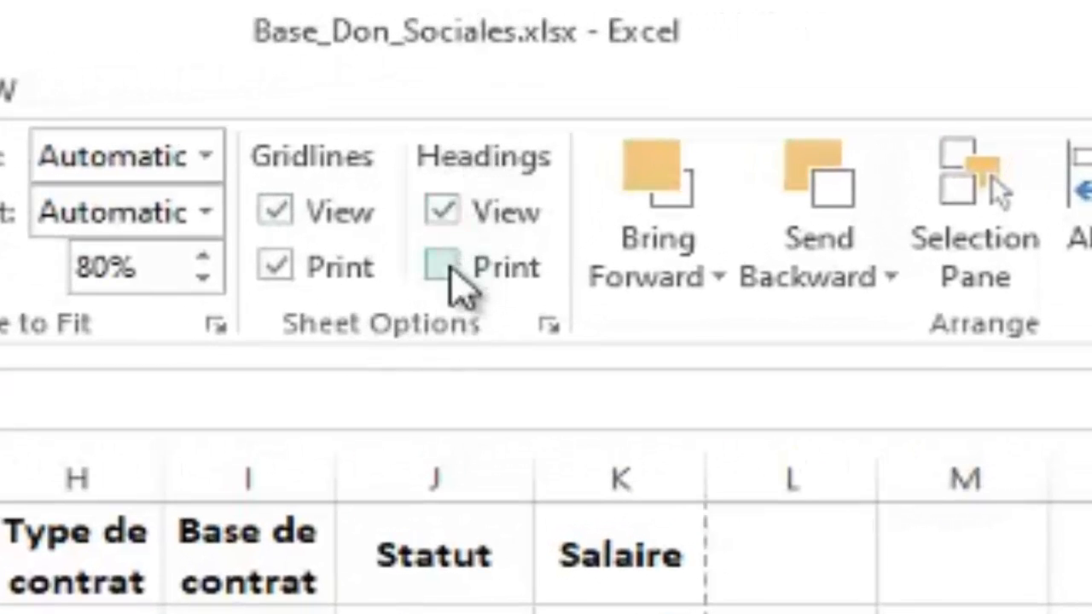
Step: Enable printing of the row and column headings and check them in the print preview
click(445, 266)
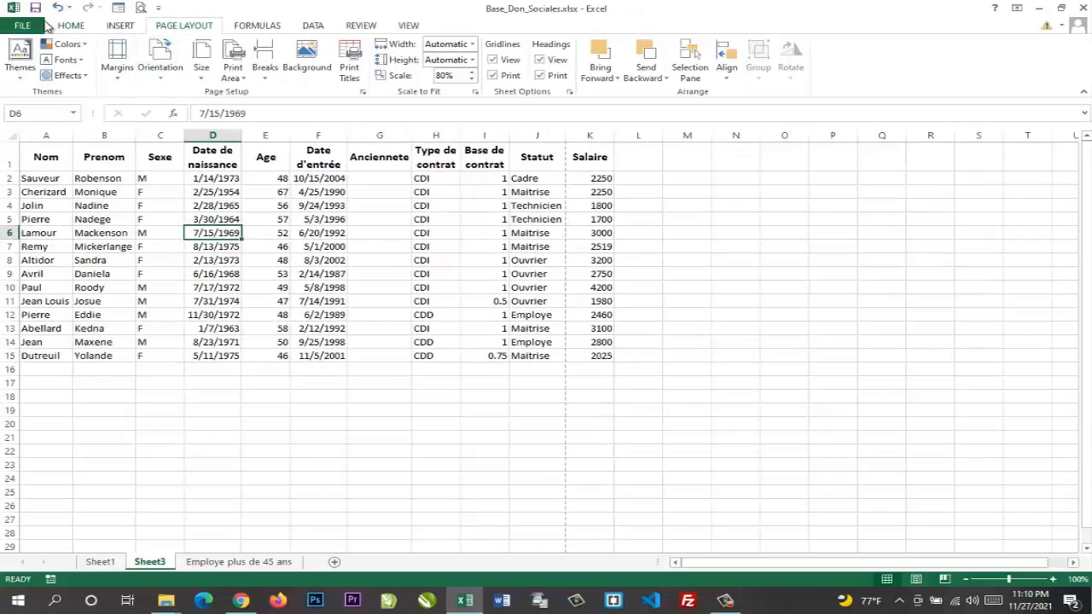
click(18, 34)
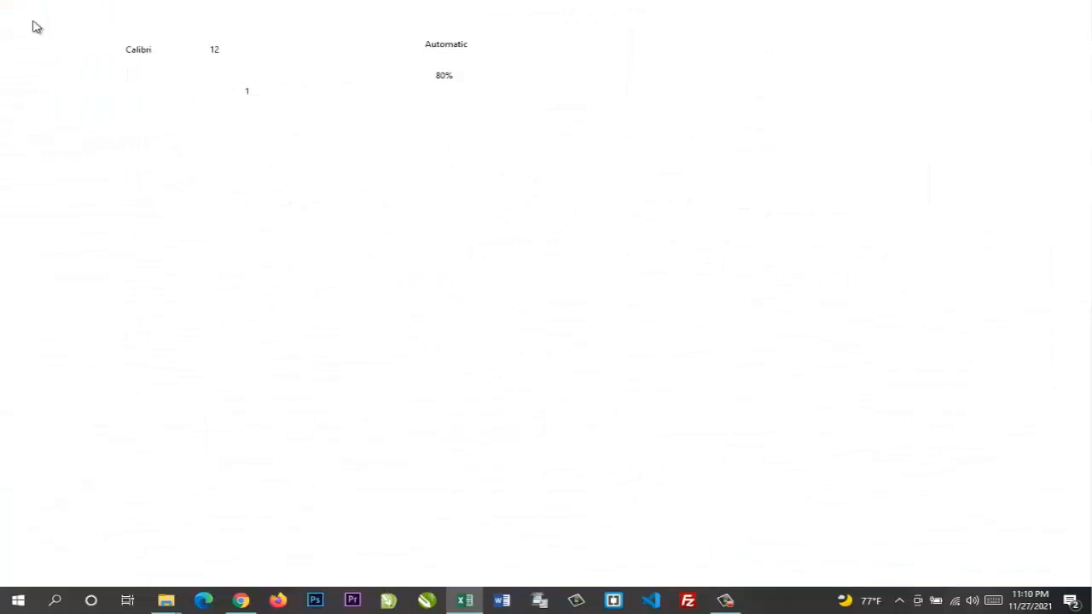
click(40, 188)
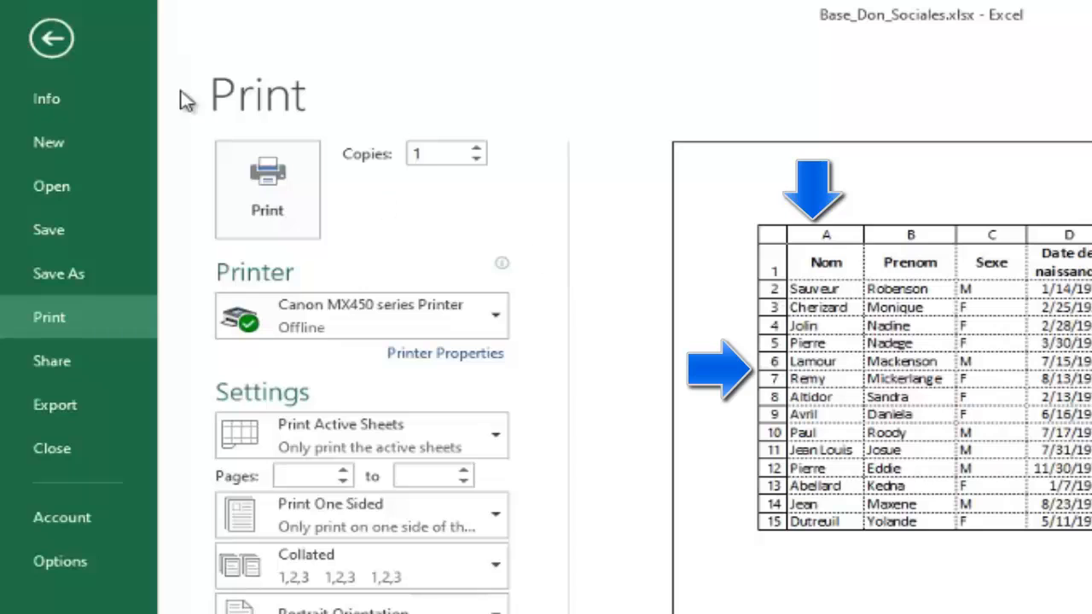
click(50, 37)
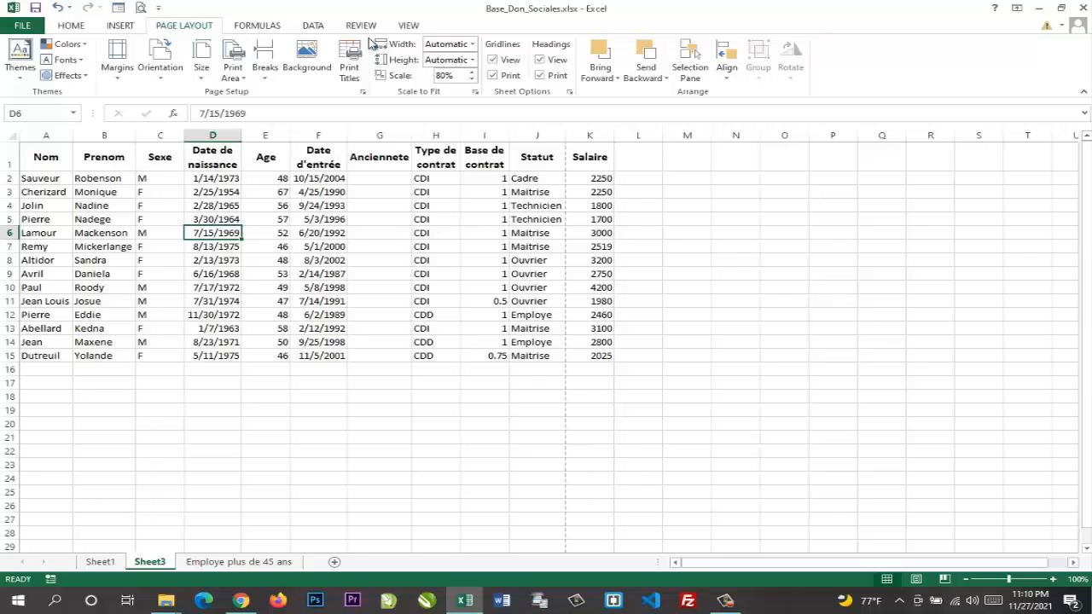
Step: Switch Sheet3 to Page Layout view and enter JAG TECHNOLOGIE in the center section of the header
click(414, 27)
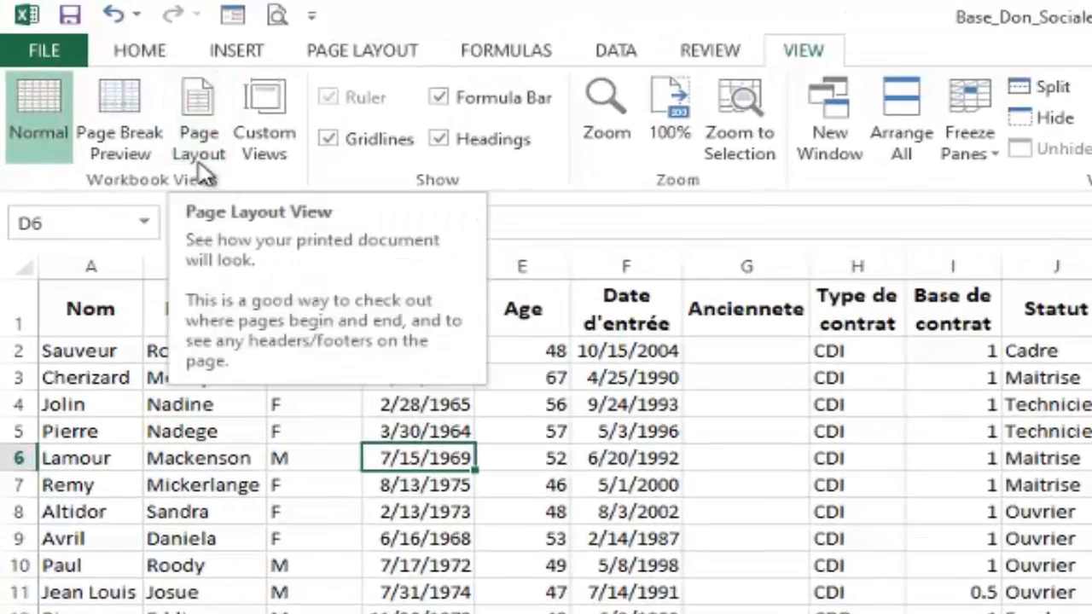
click(205, 135)
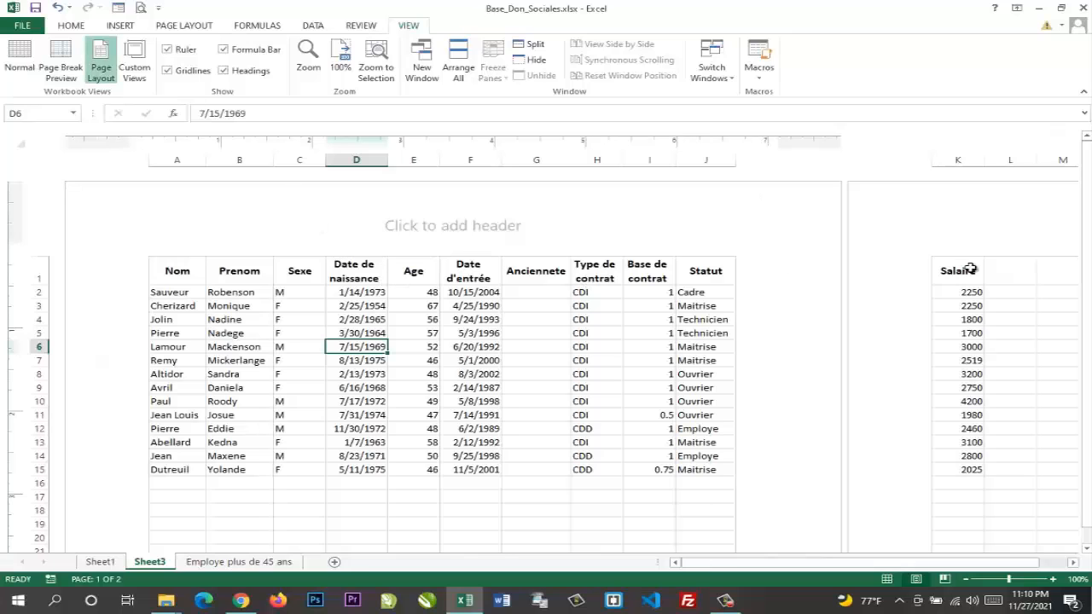
click(71, 26)
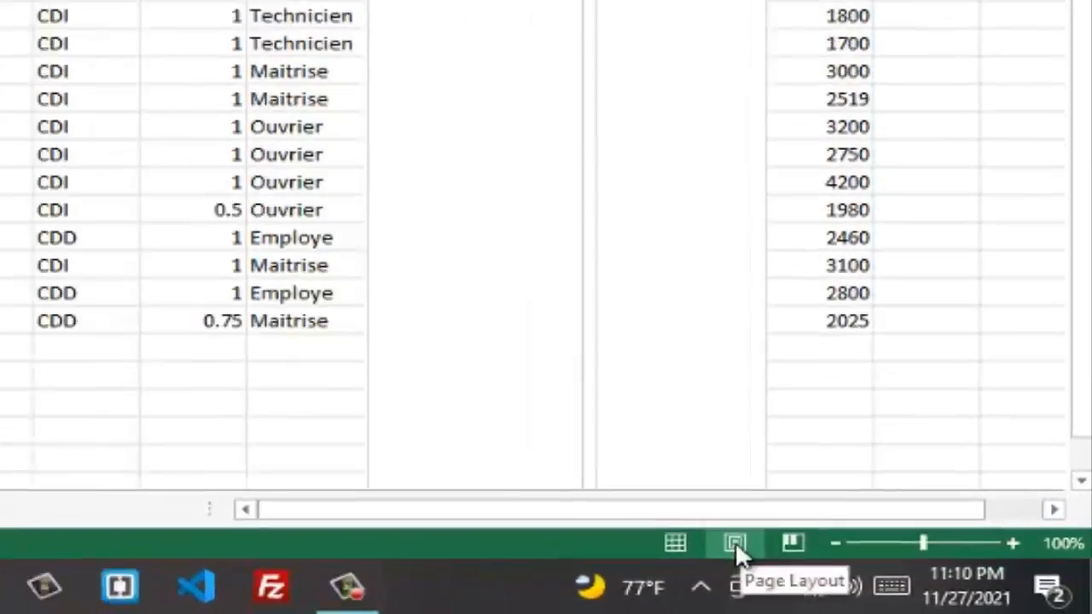
click(682, 533)
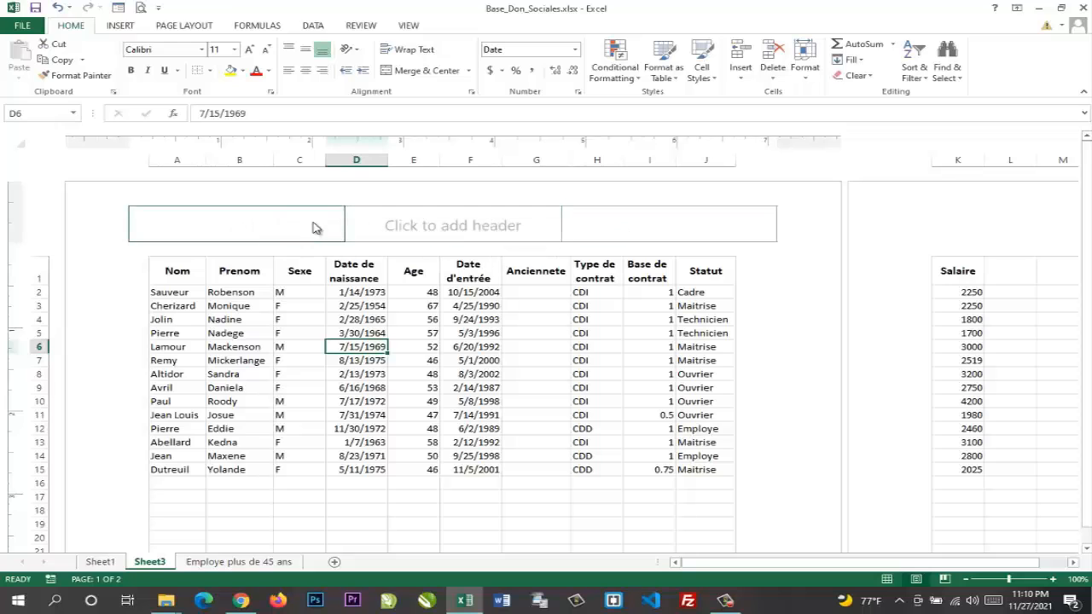
click(414, 229)
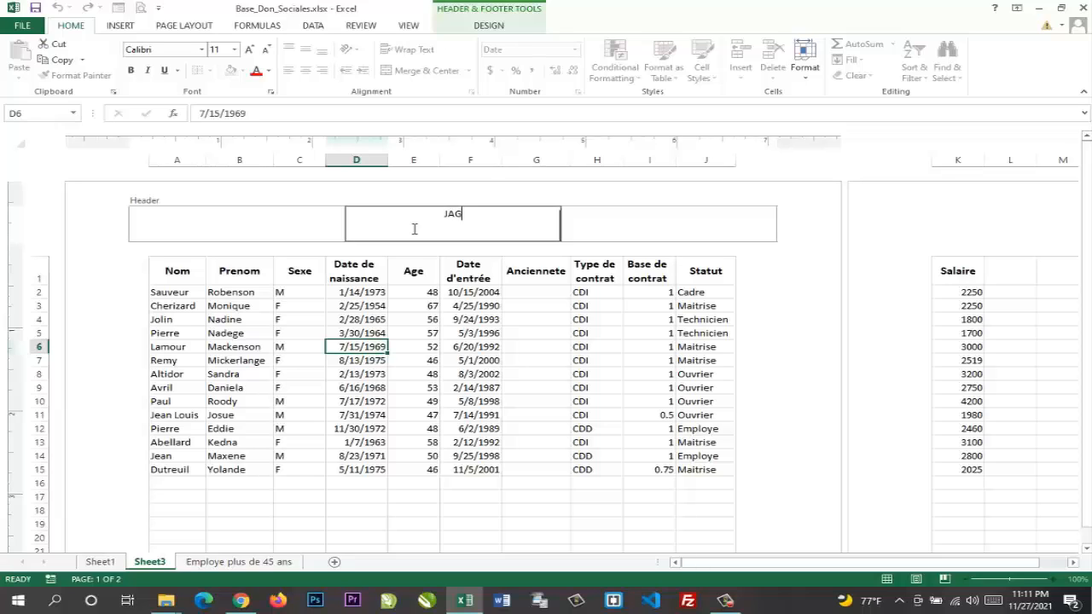
text(HNOLOGIE)
Step: Format the JAG TECHNOLOGIE header text as bold Algerian at size 22
drag(493, 216, 406, 216)
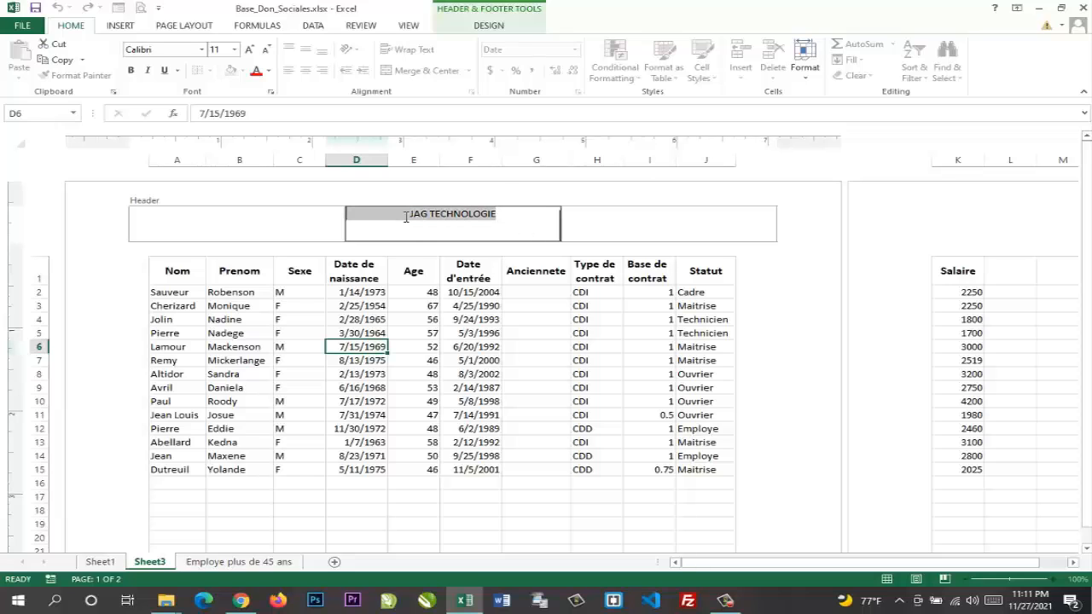
click(235, 51)
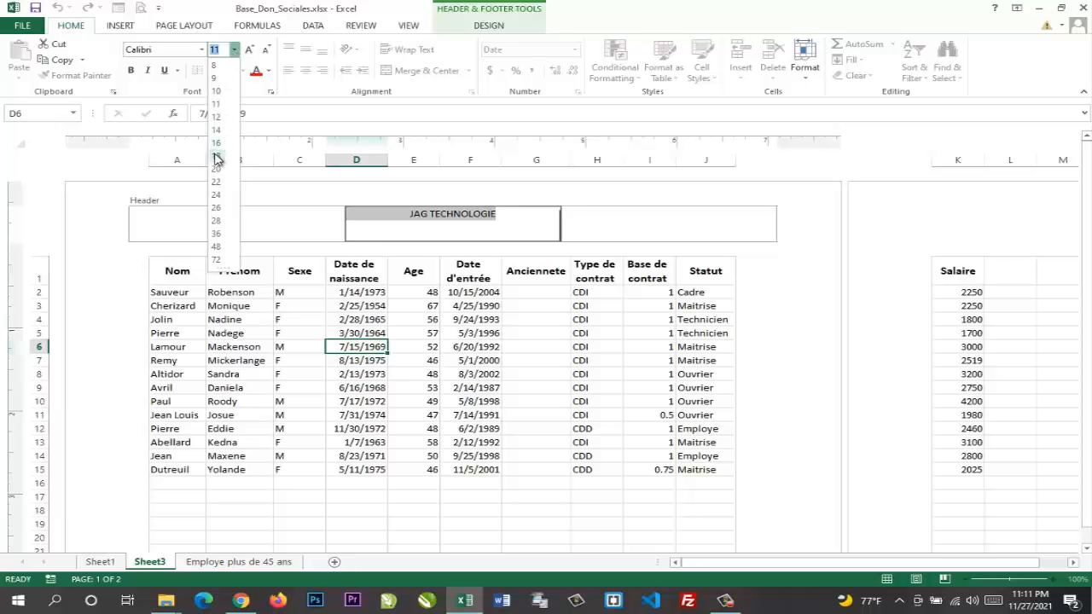
click(215, 181)
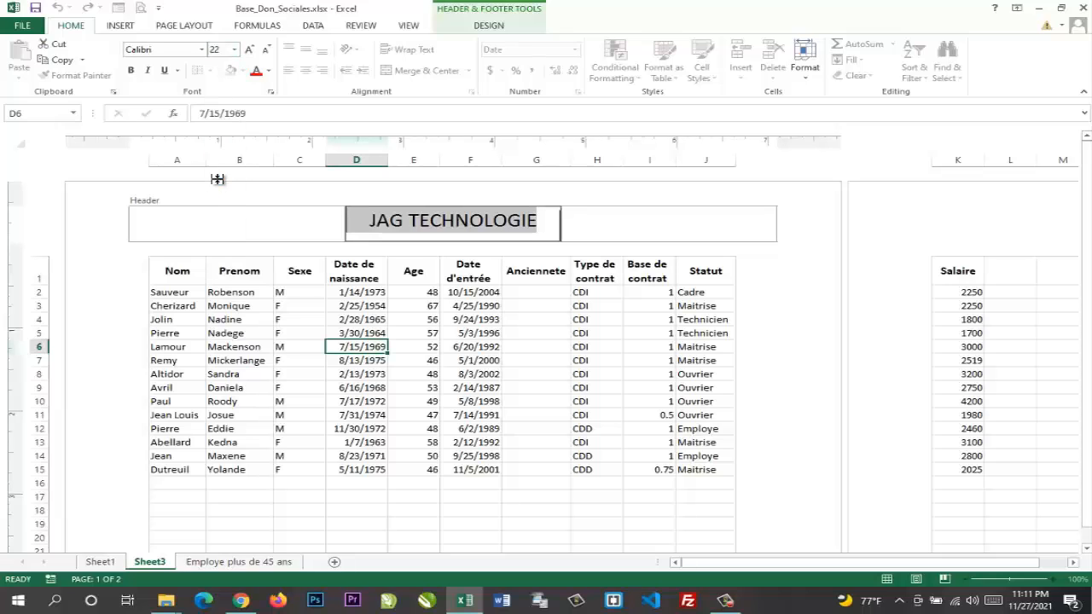
click(203, 50)
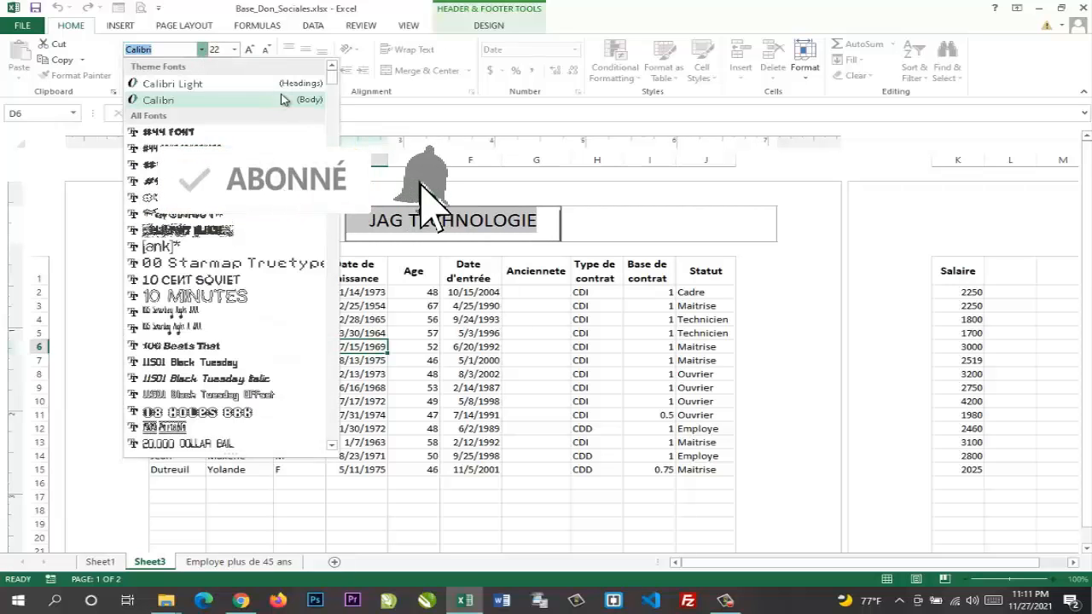
drag(331, 79, 331, 101)
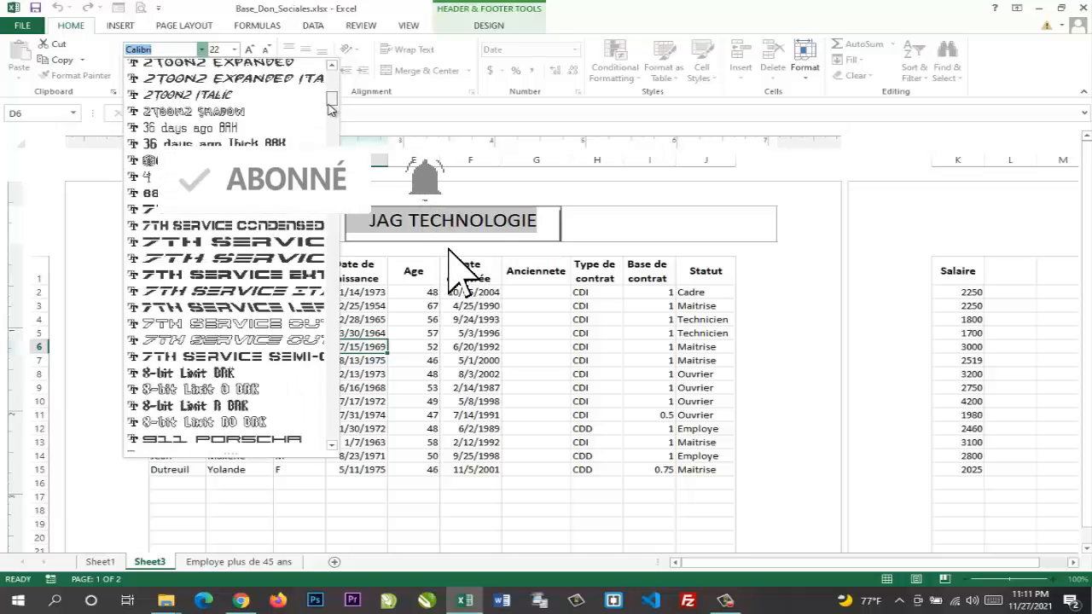
scroll(203, 345, down, 10)
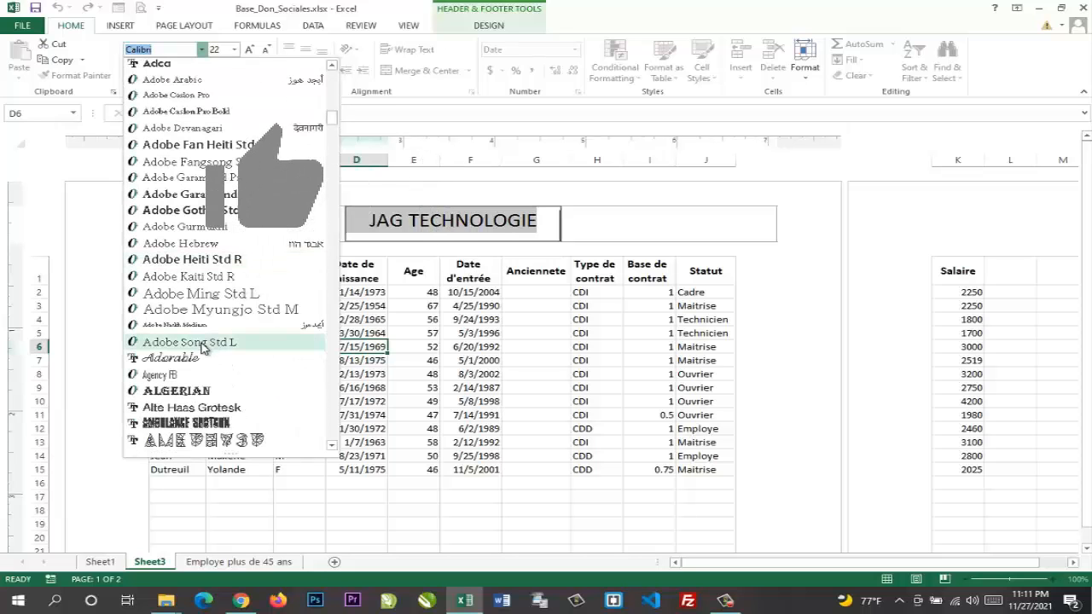
click(196, 390)
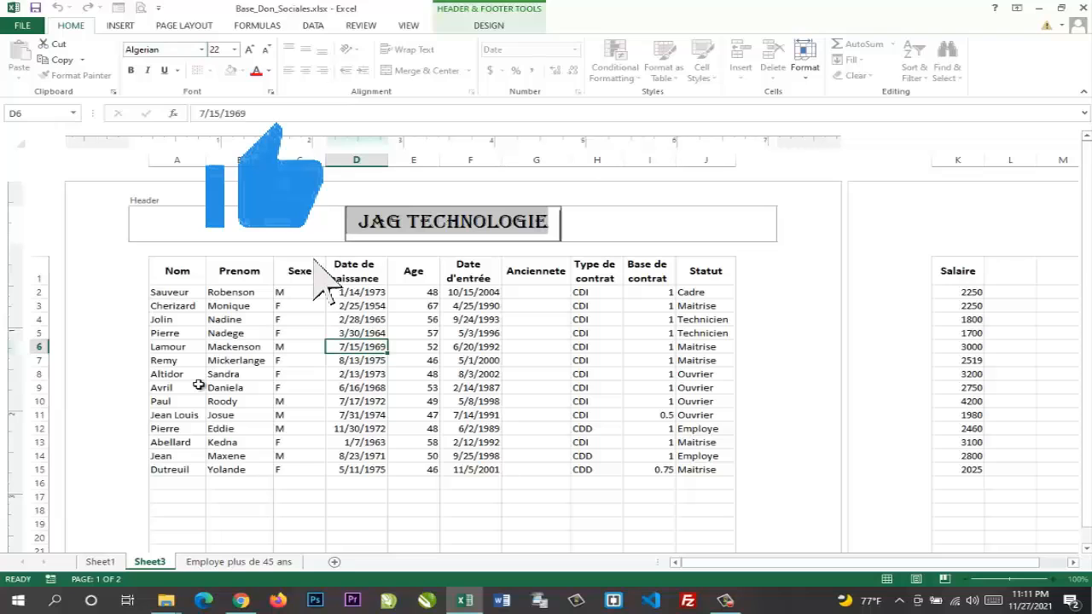
click(130, 72)
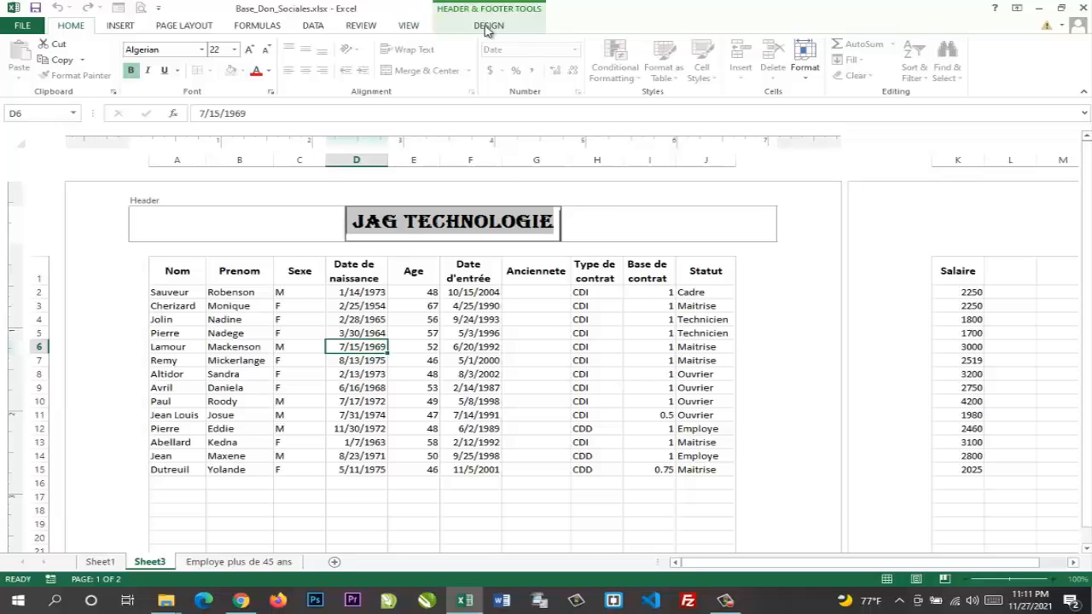
Step: Finish editing the header, return to Normal view and check the header in the print preview
click(410, 27)
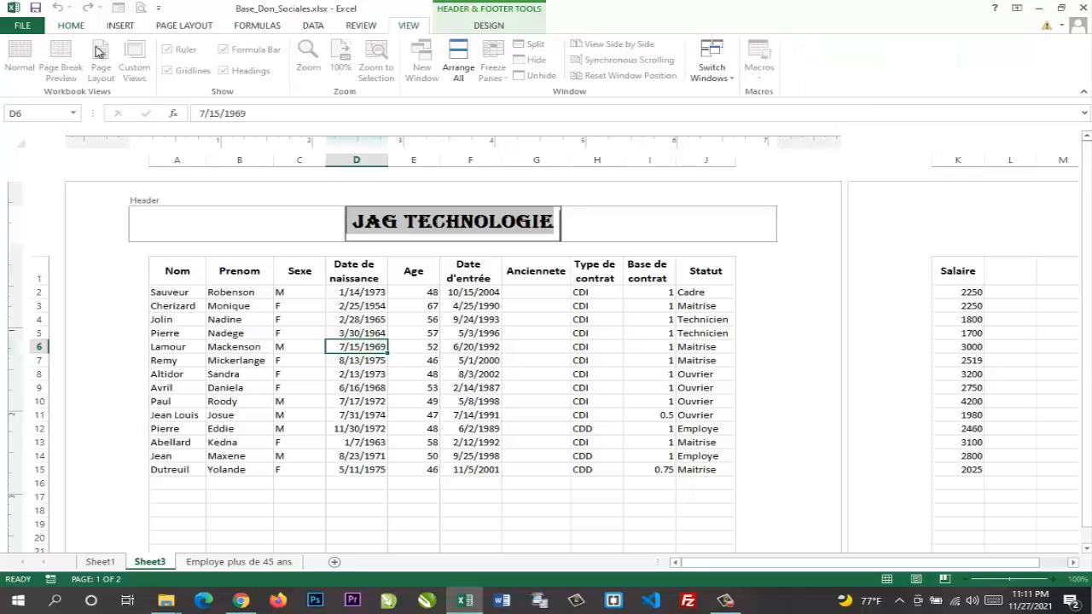
click(378, 388)
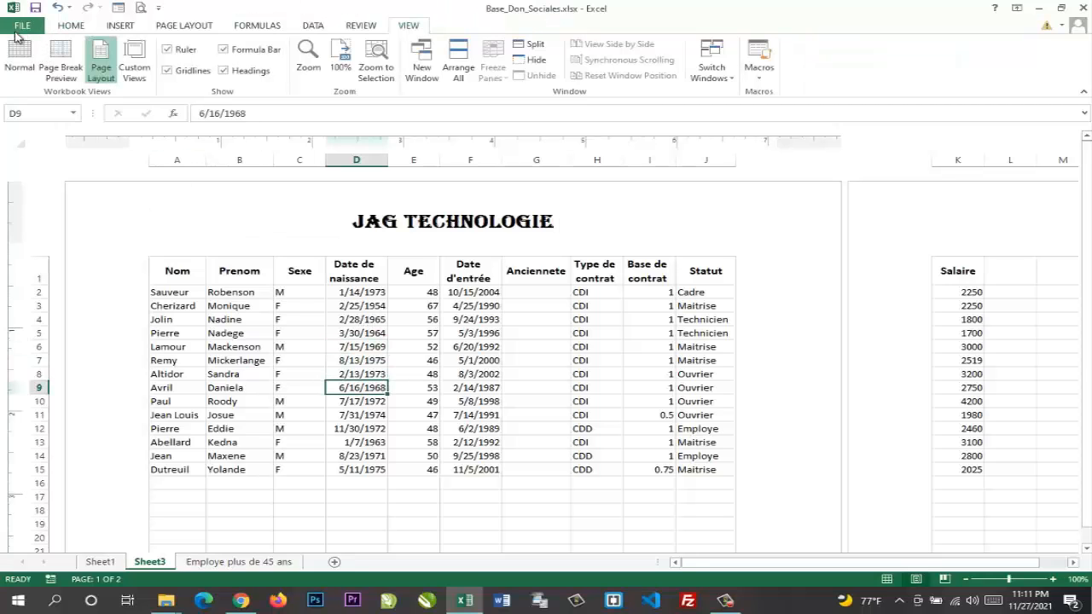
click(21, 65)
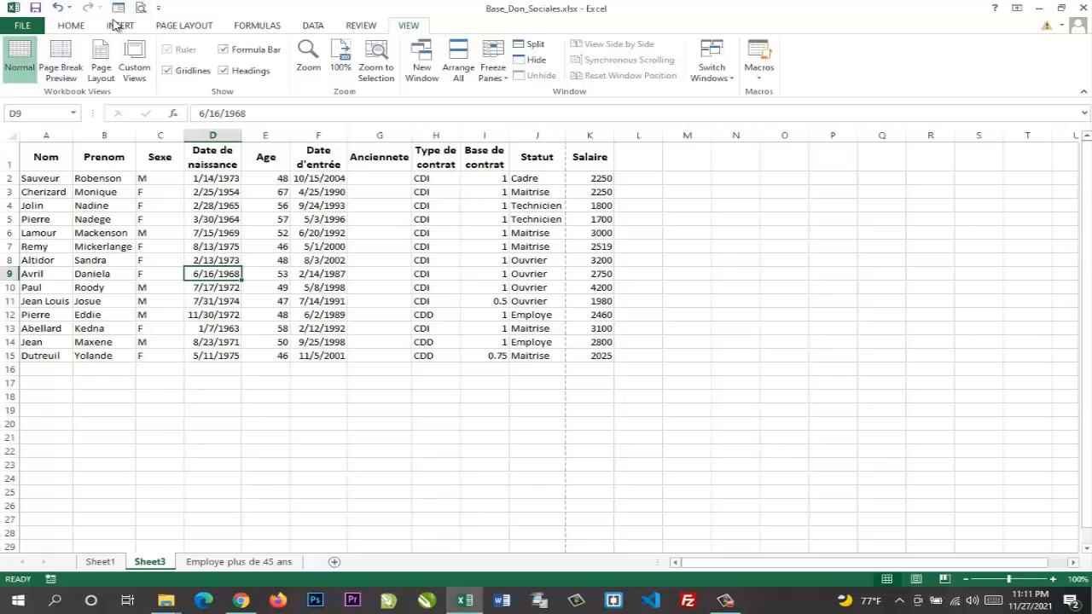
click(31, 30)
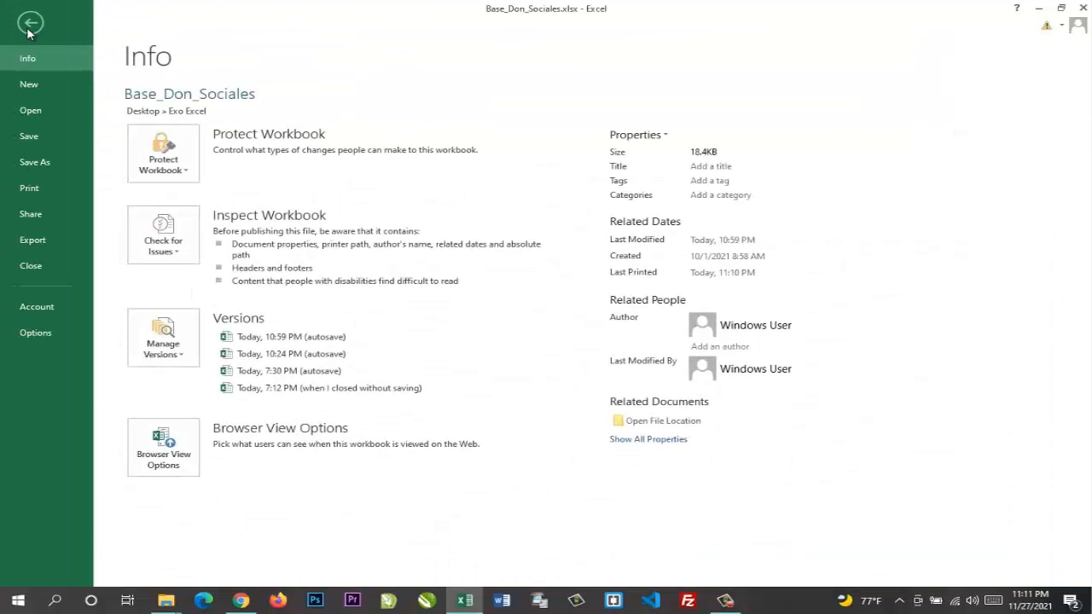
click(42, 184)
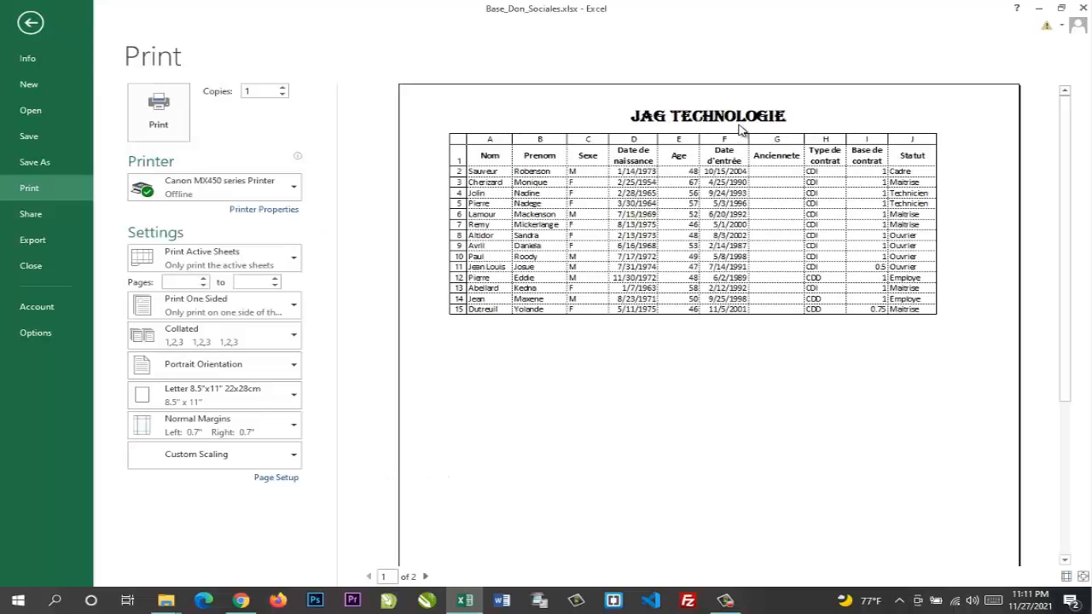
click(32, 22)
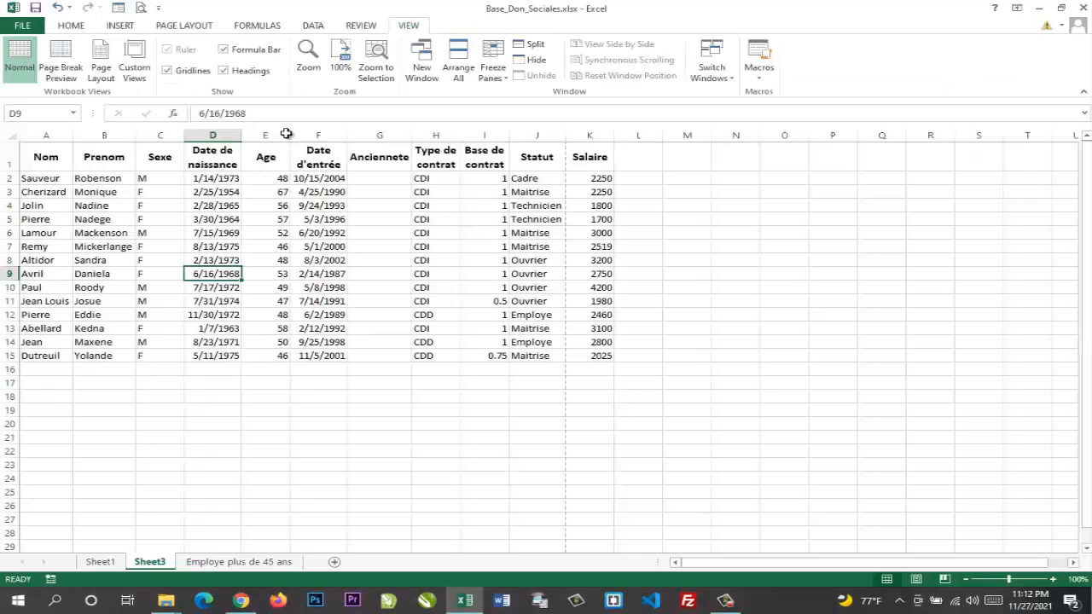
Step: Insert the current time in the right section of the header in Page Layout view and check it in the print preview
click(917, 582)
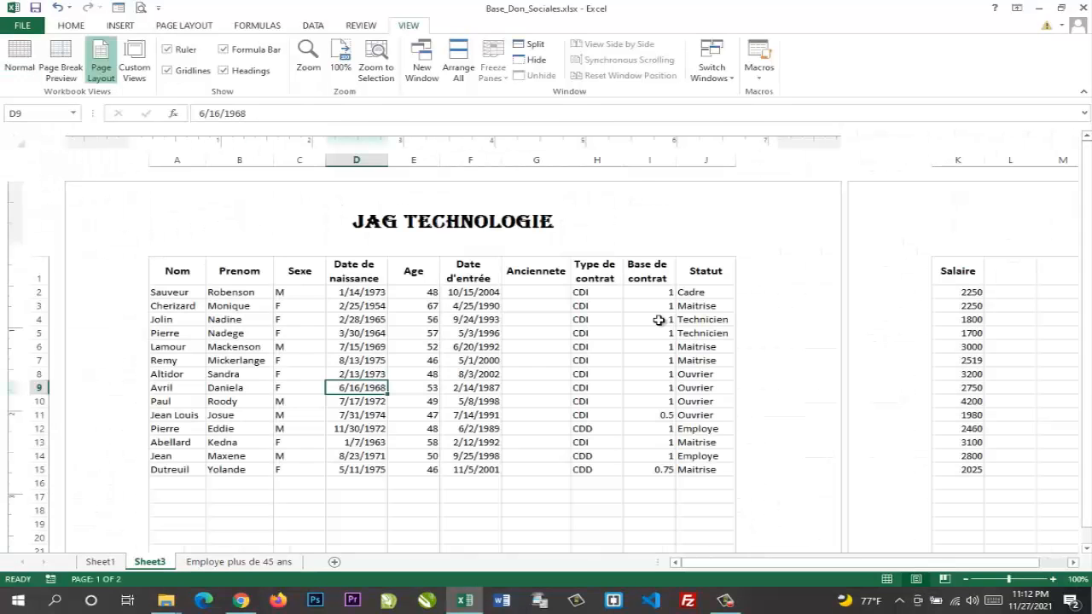
click(617, 230)
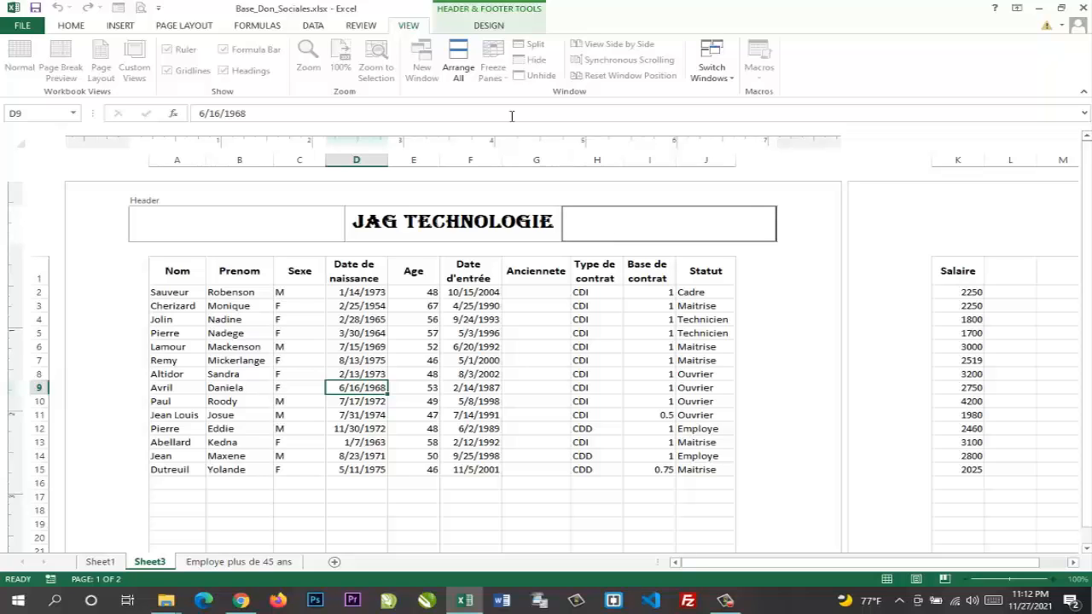
click(488, 26)
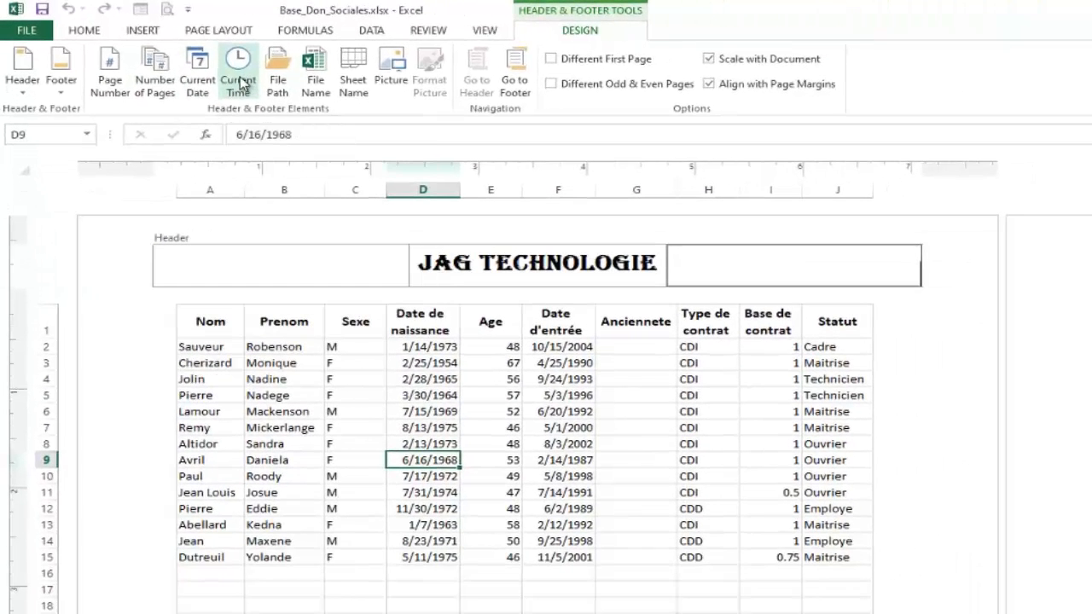
click(239, 84)
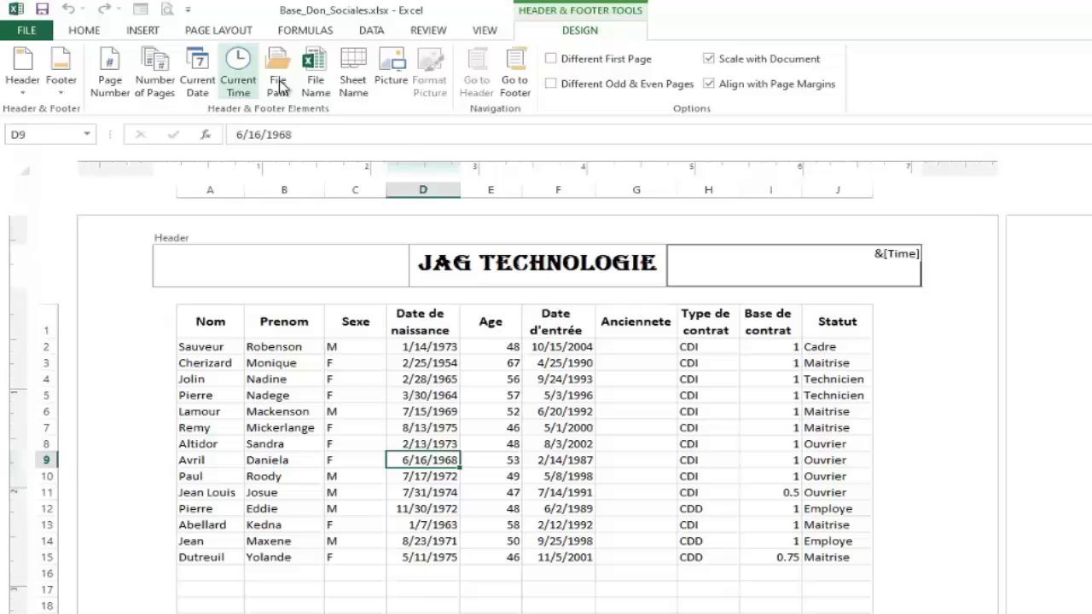
click(945, 346)
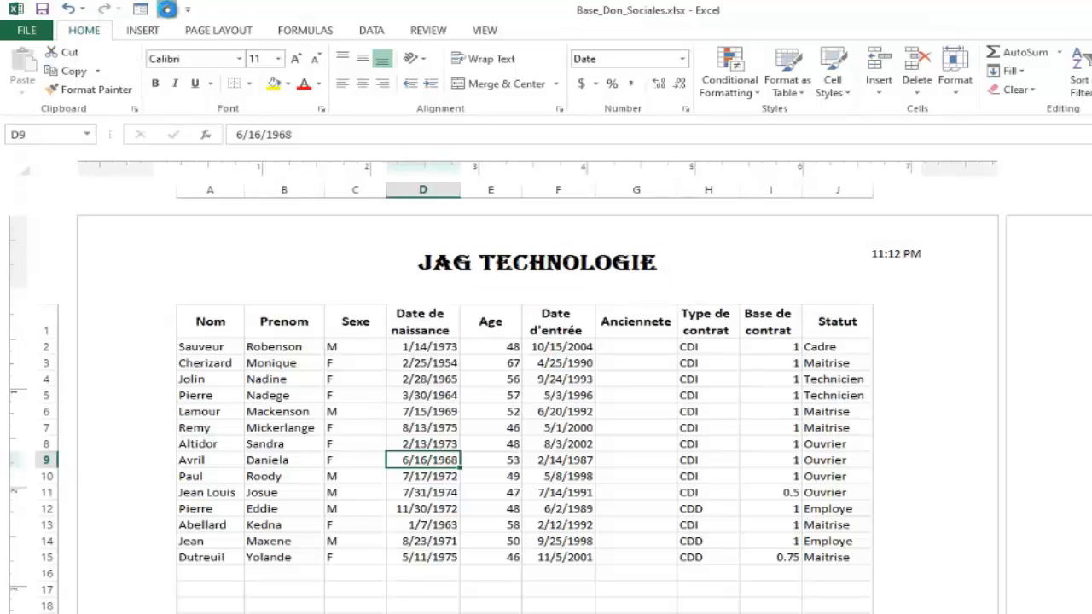
click(167, 11)
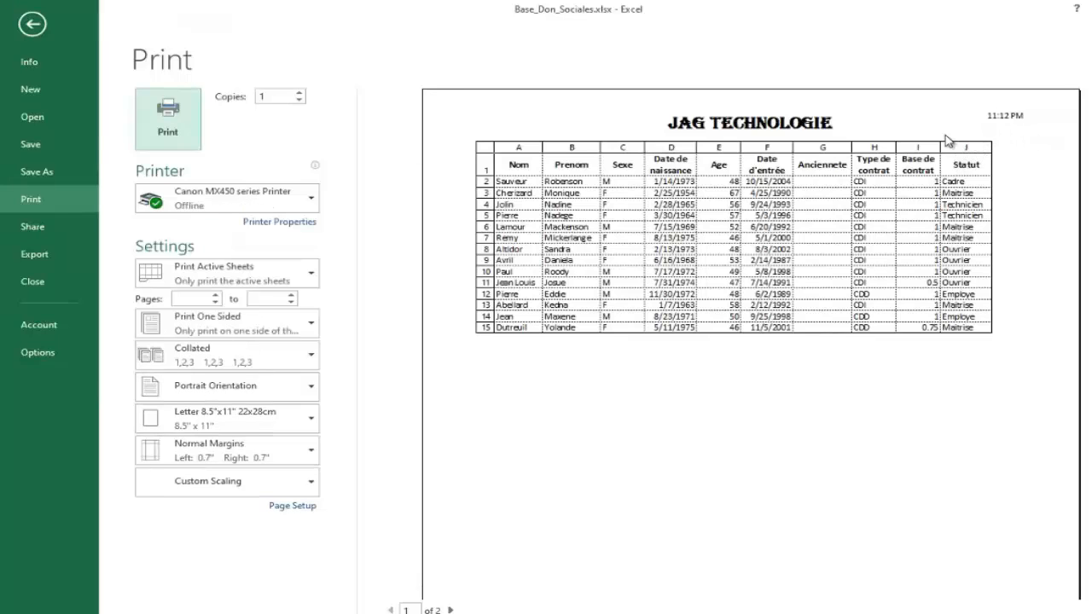
click(36, 25)
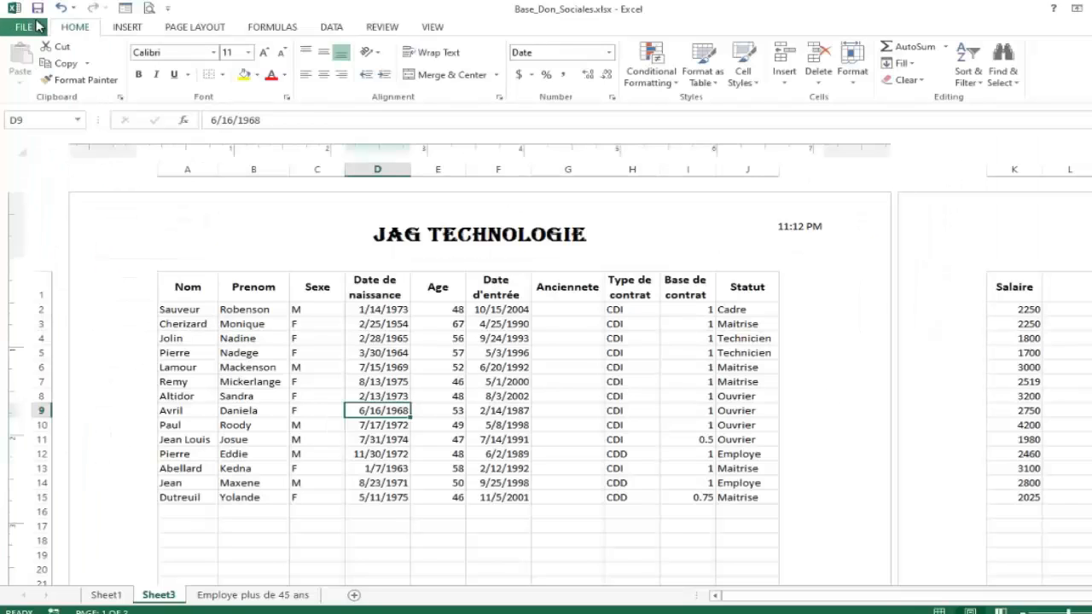
Step: Replace the time in the right header section with the current date and check it in the print preview
click(749, 234)
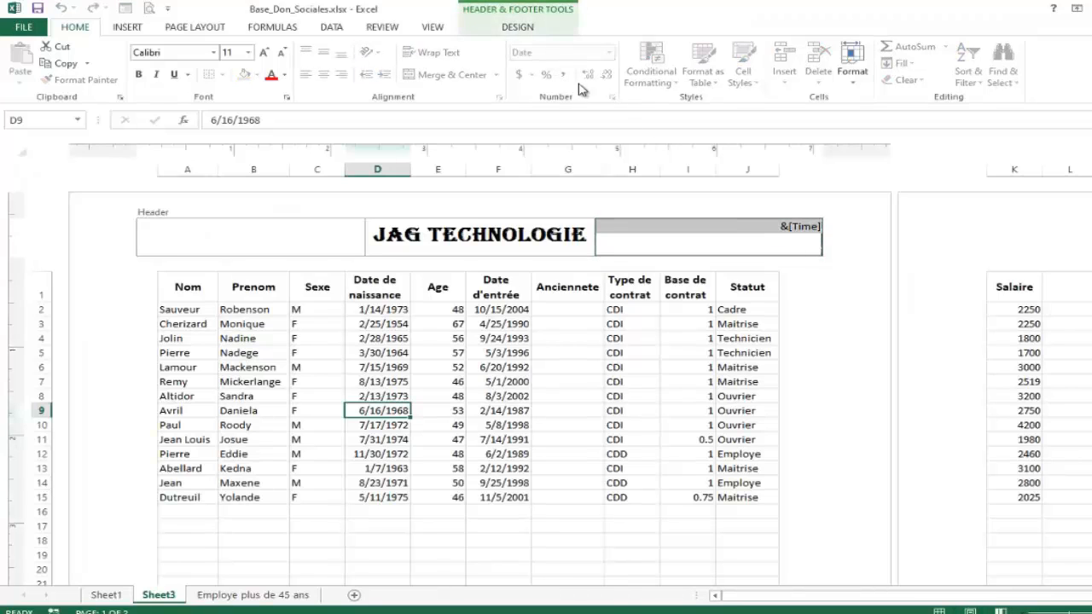
click(515, 29)
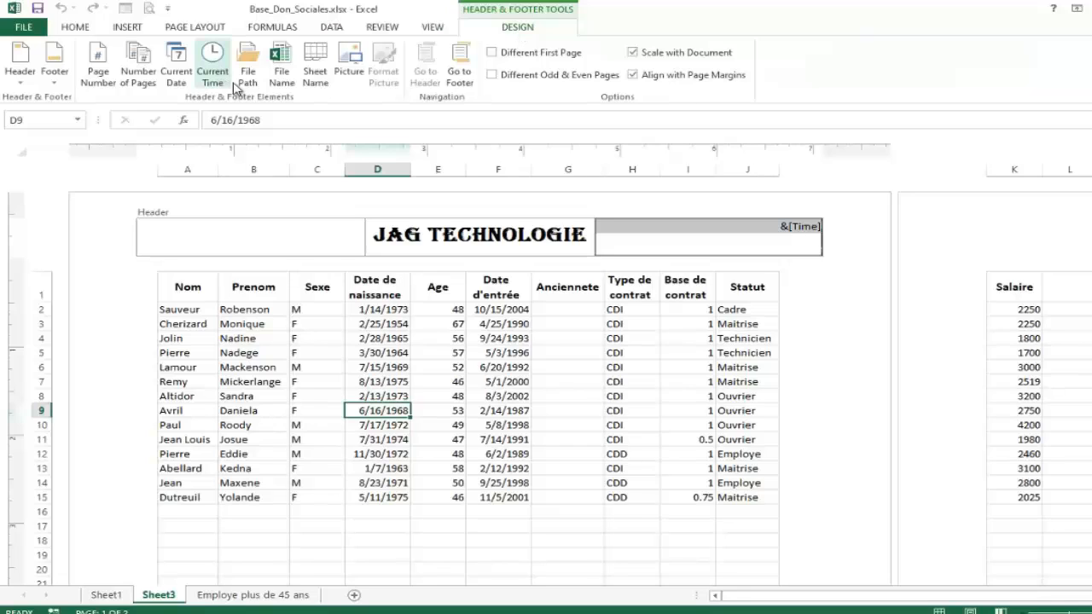
click(178, 71)
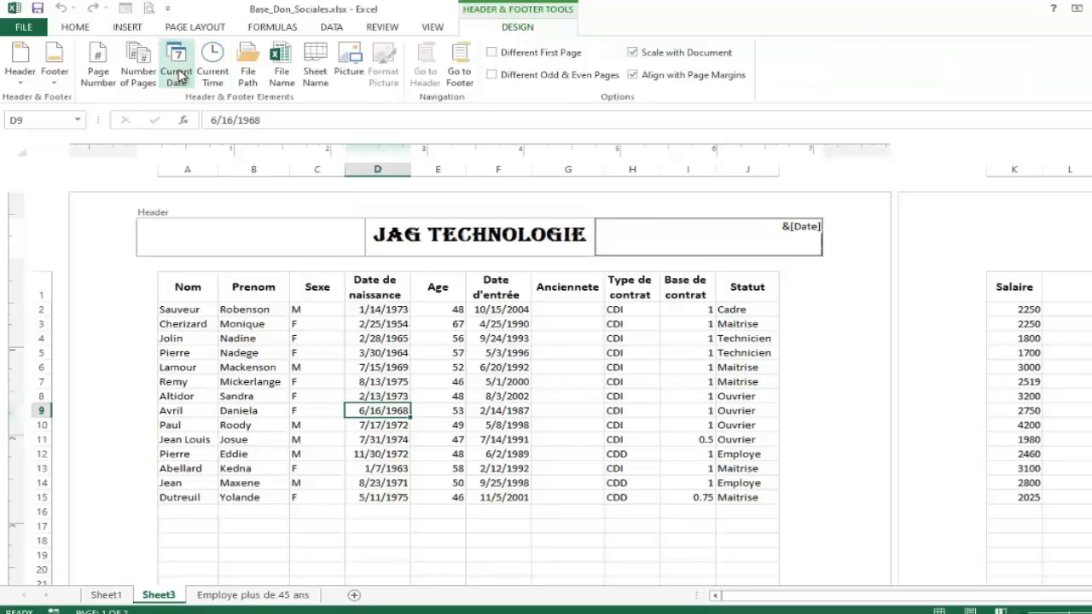
click(814, 346)
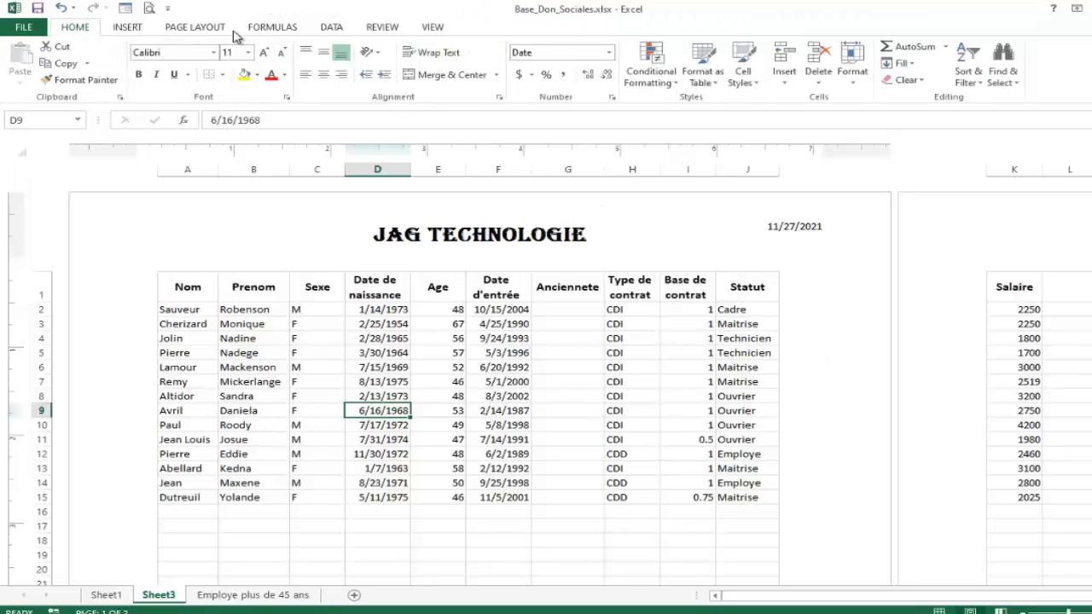
click(150, 14)
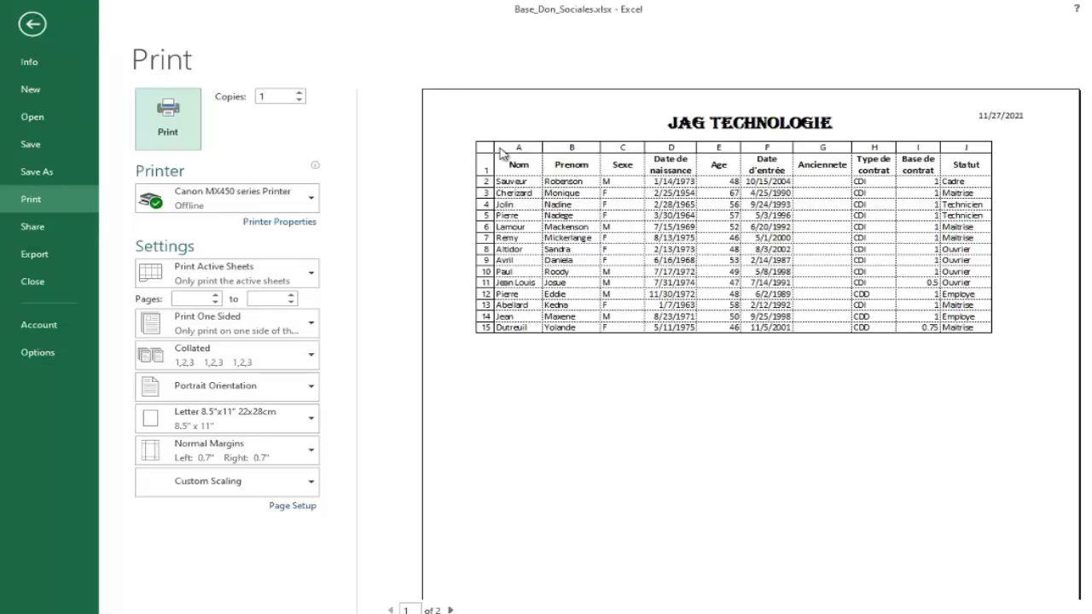
click(31, 24)
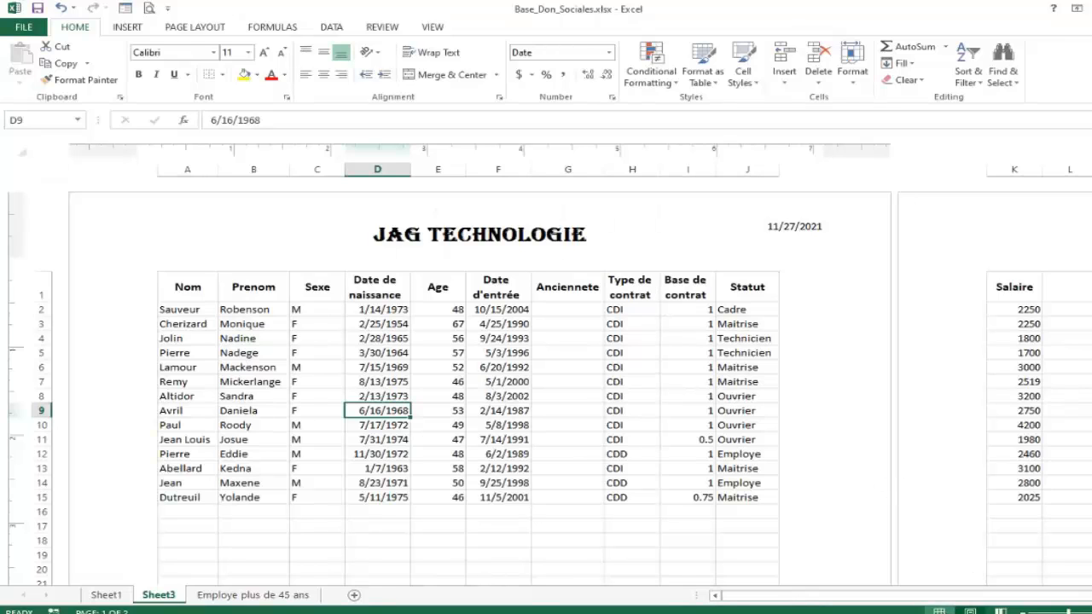
Step: Return to Normal view and start a Less Than highlight rule with threshold 2000 for the salaries in K2:K15
click(938, 611)
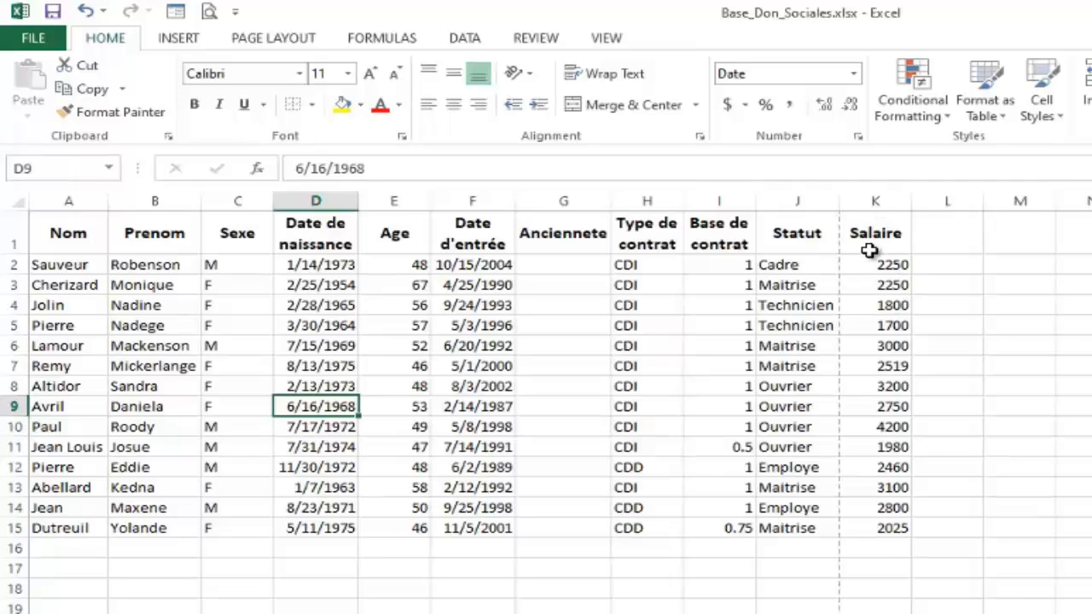
drag(869, 261, 876, 526)
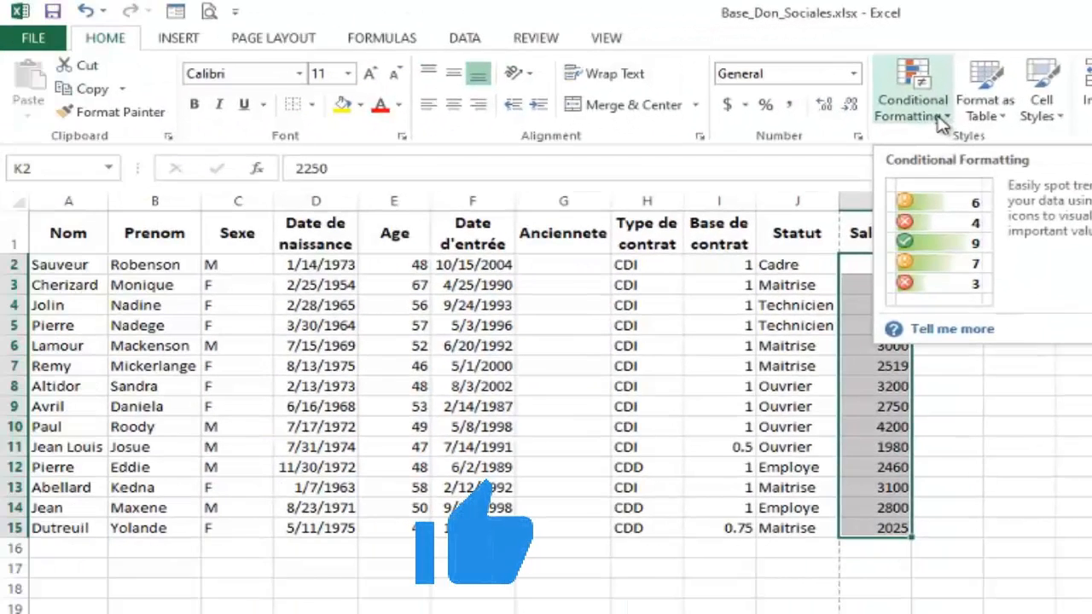
click(941, 124)
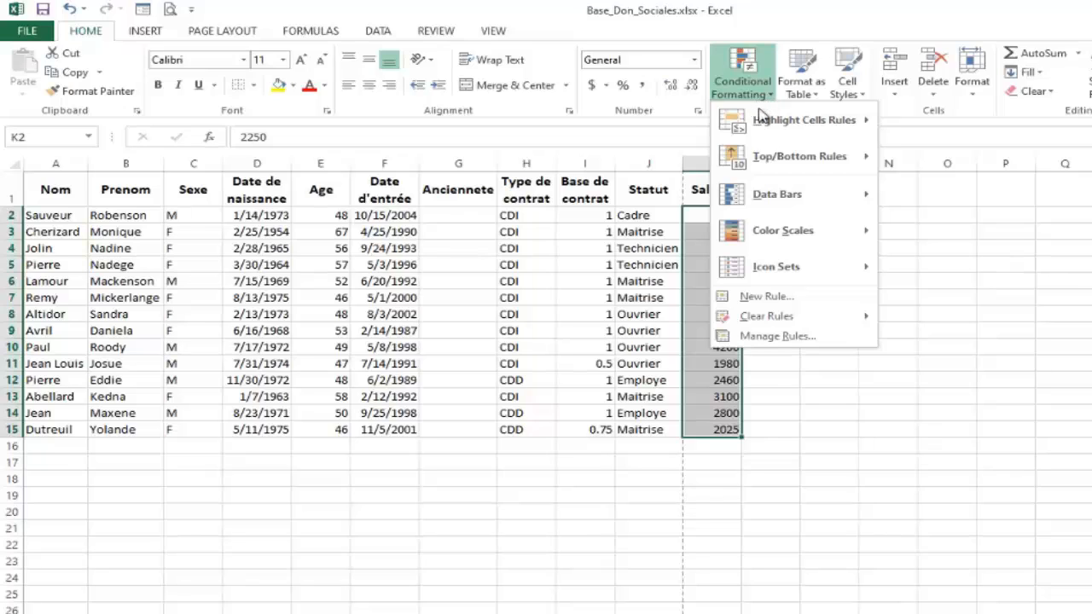
mouse_move(783, 128)
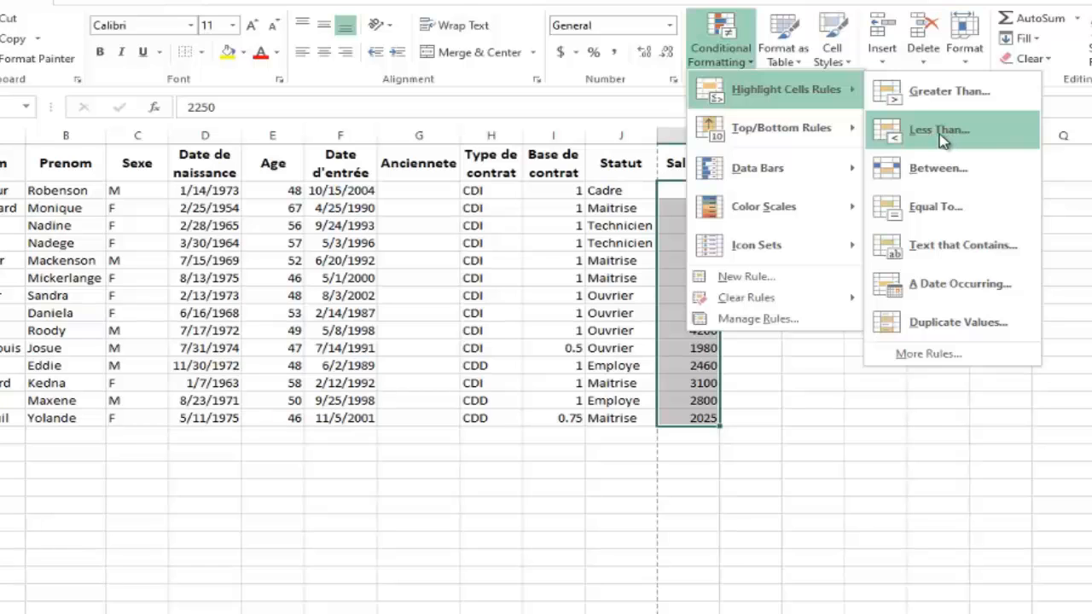
click(938, 136)
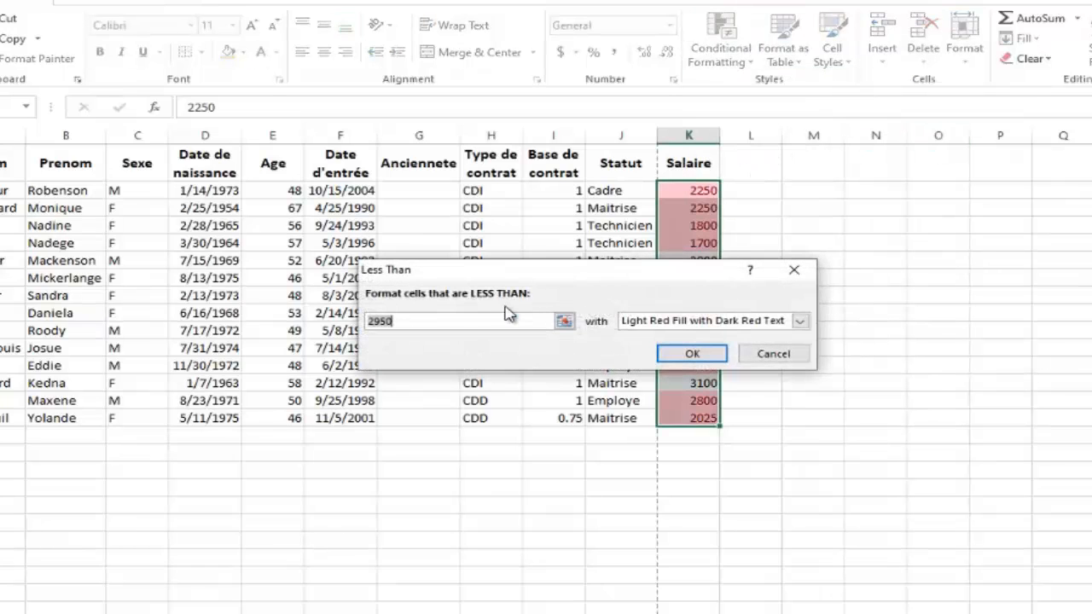
click(400, 322)
drag(366, 323, 381, 324)
text(2000)
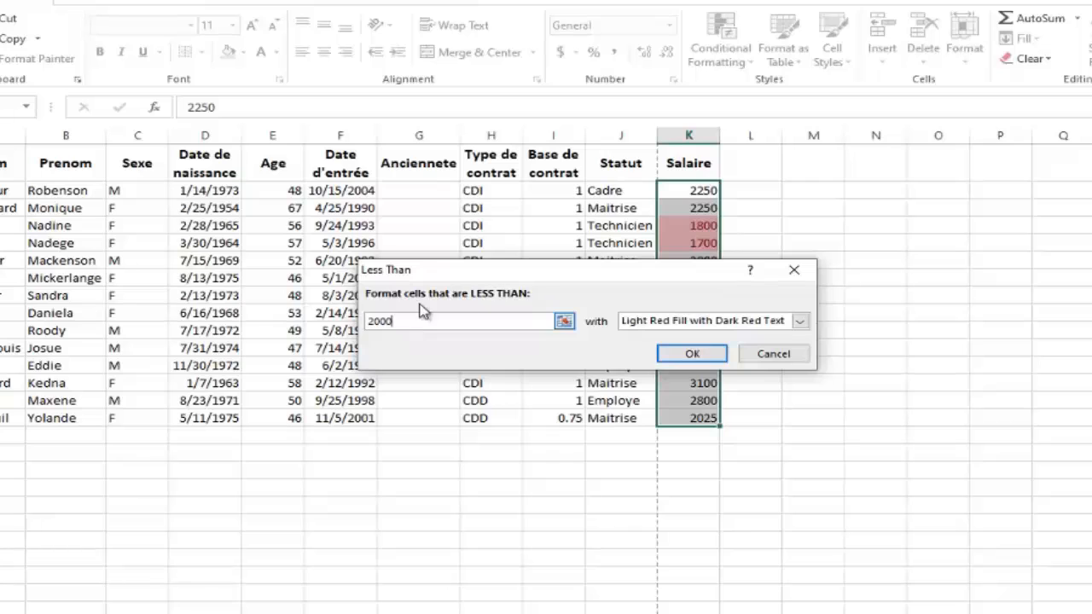
drag(470, 272, 614, 186)
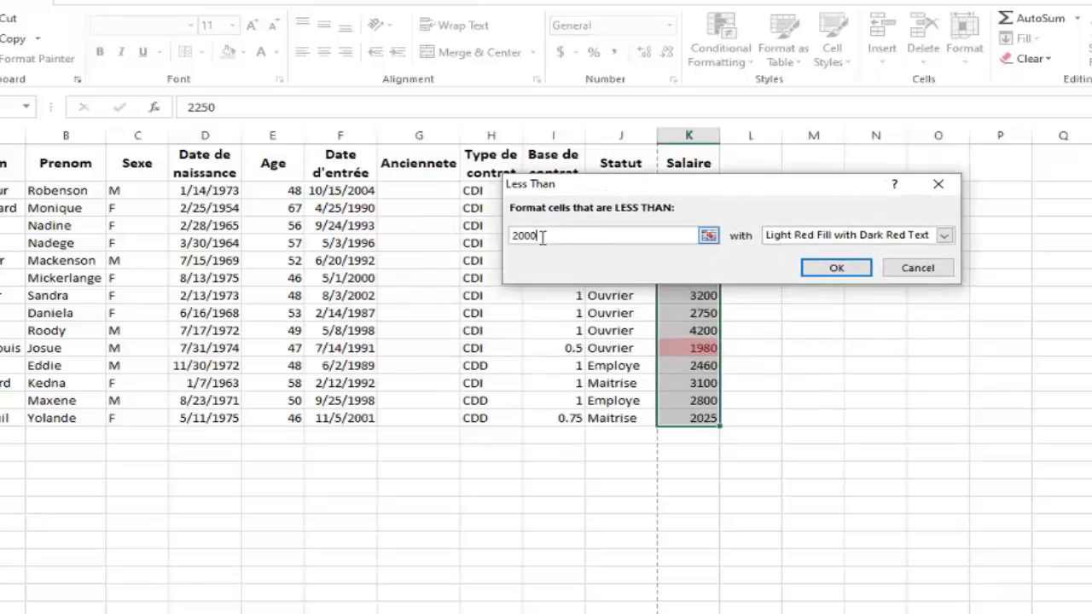
Step: Give the Less Than rule a custom format with a yellow fill and apply it to the salaries
click(944, 236)
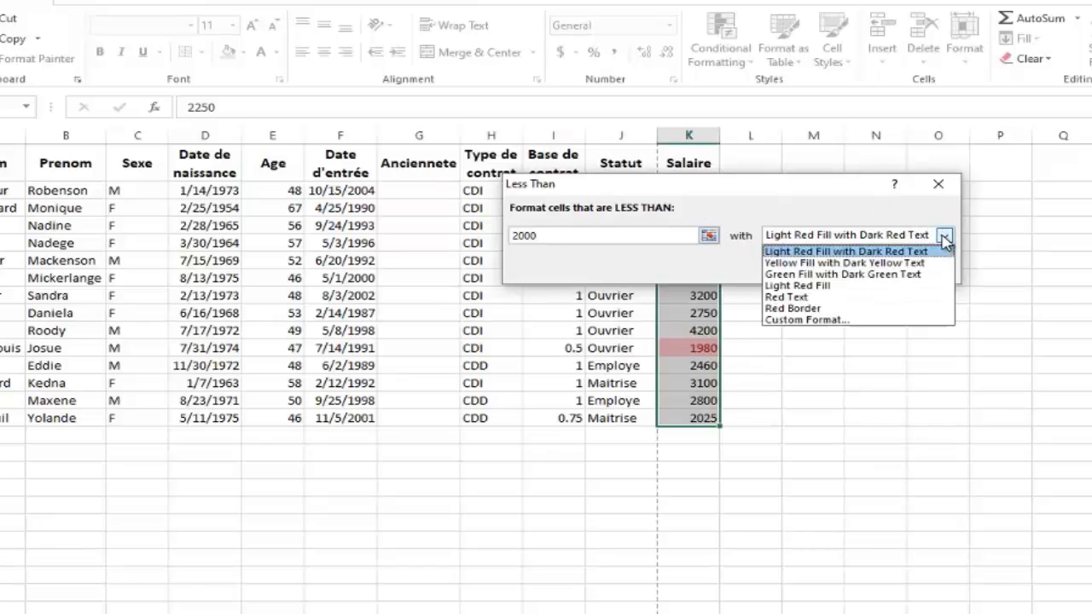
click(793, 320)
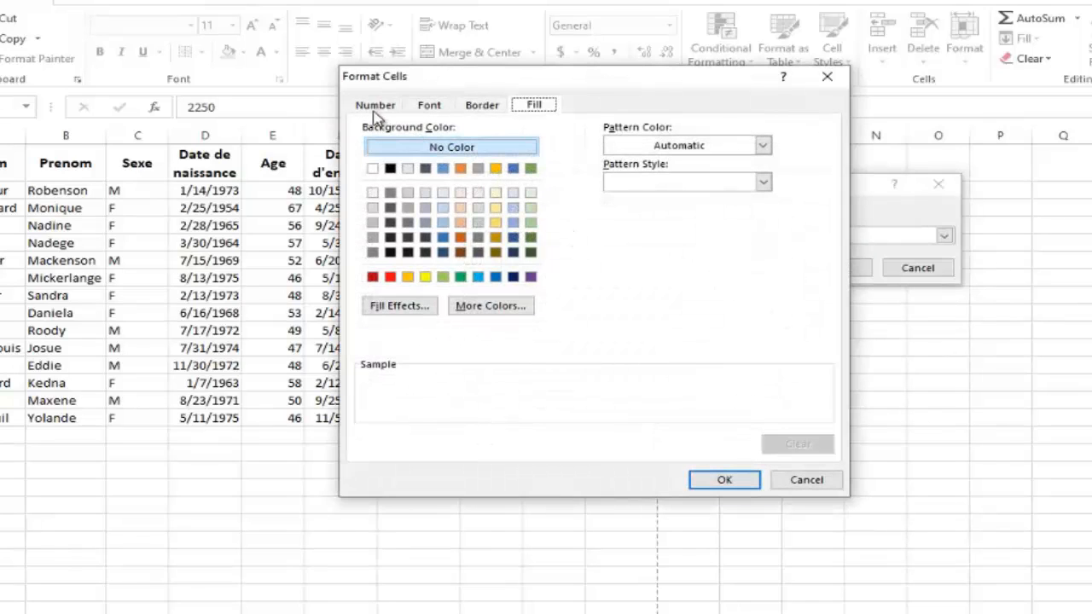
click(375, 109)
click(430, 107)
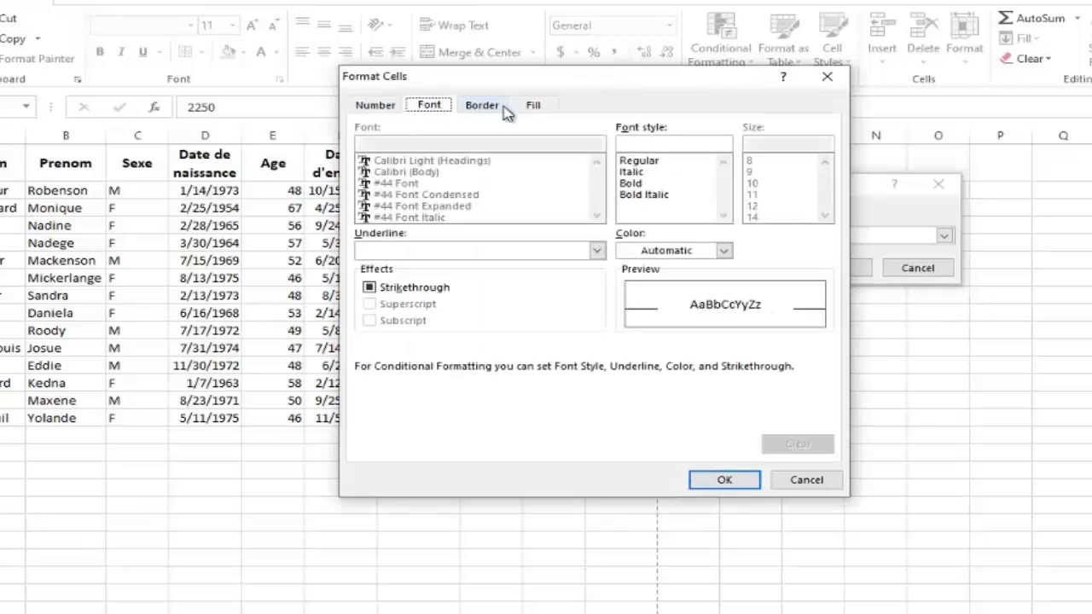
click(533, 106)
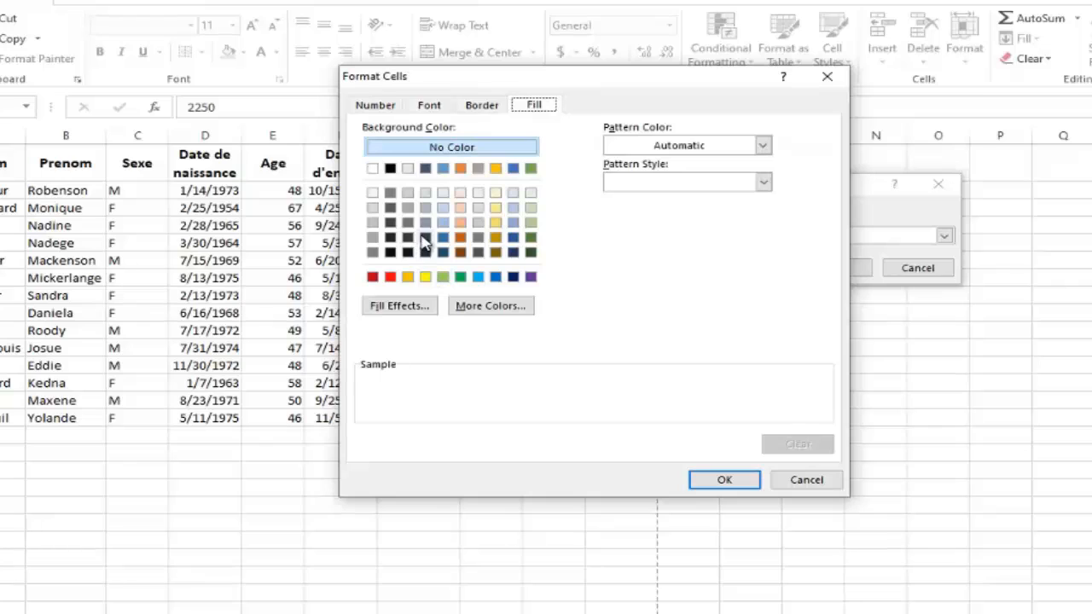
click(425, 276)
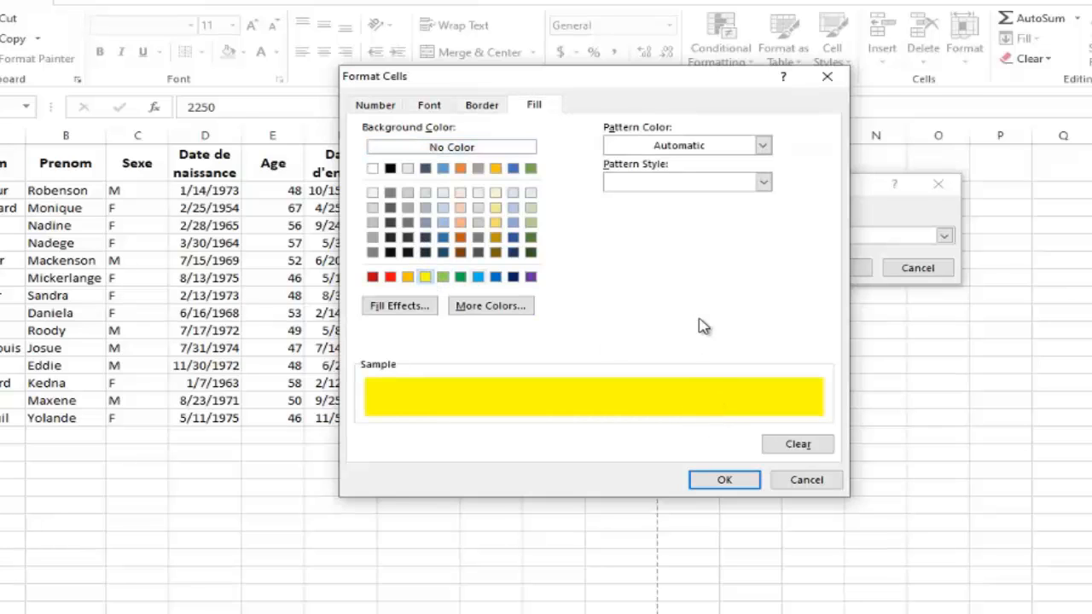
click(723, 479)
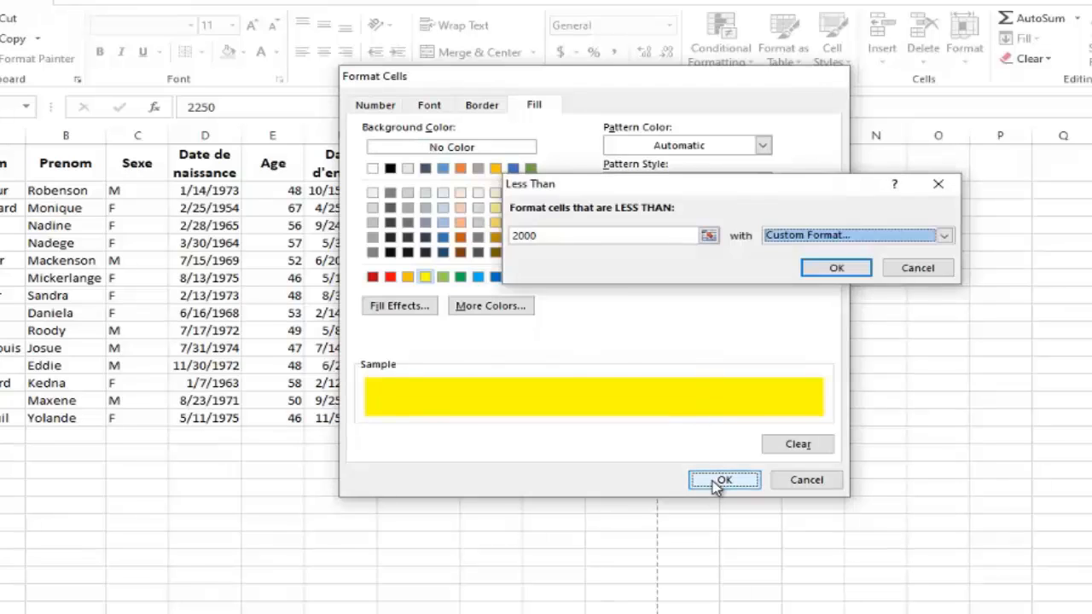
click(835, 267)
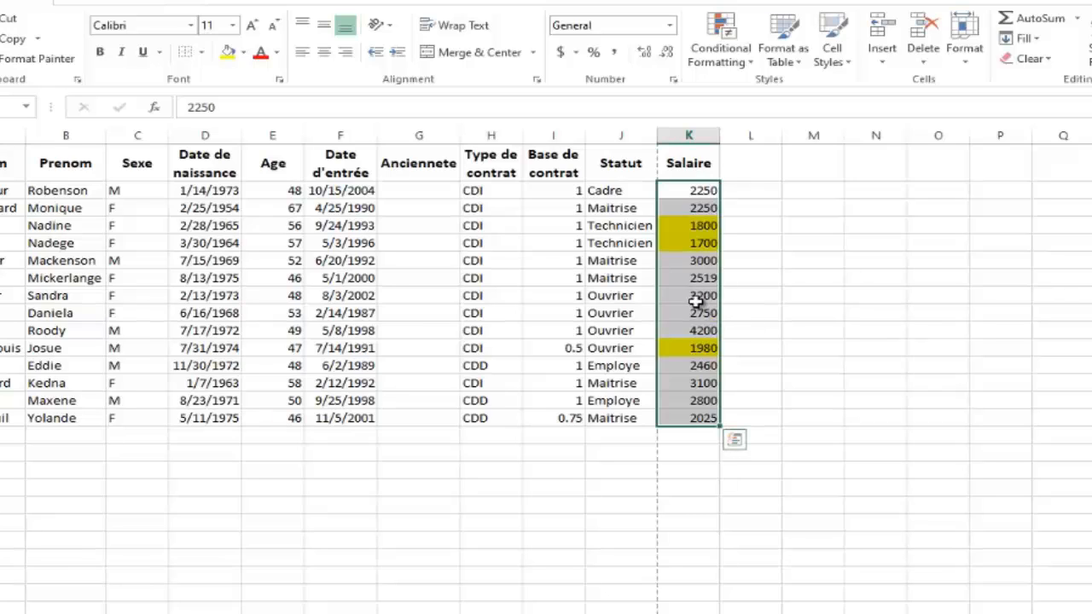
Step: Test the rule by changing the salary in K4 to 3000 and back to 1800
click(692, 229)
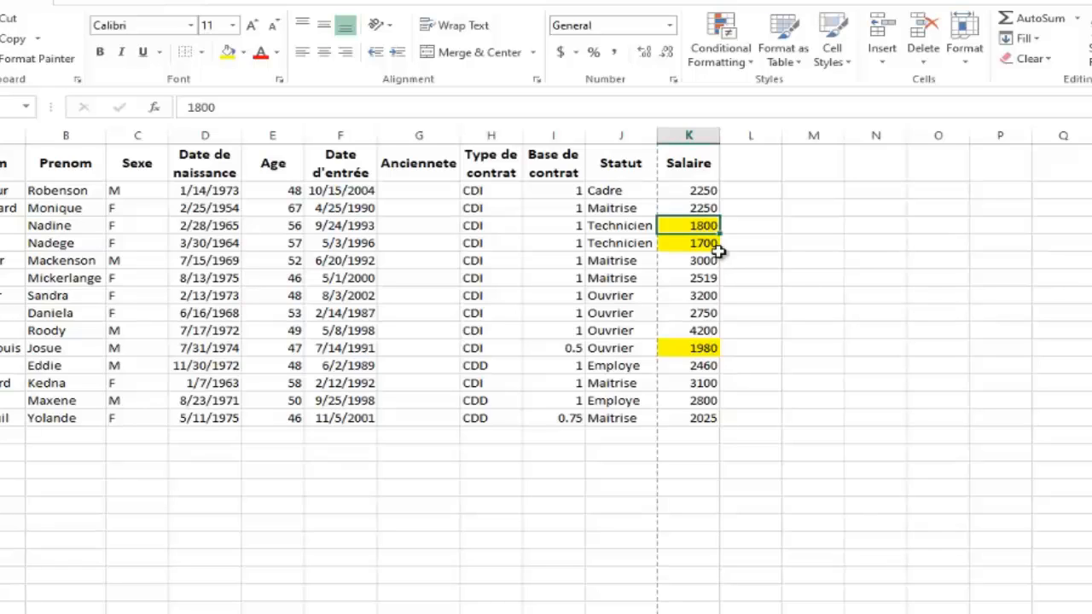
text(30)
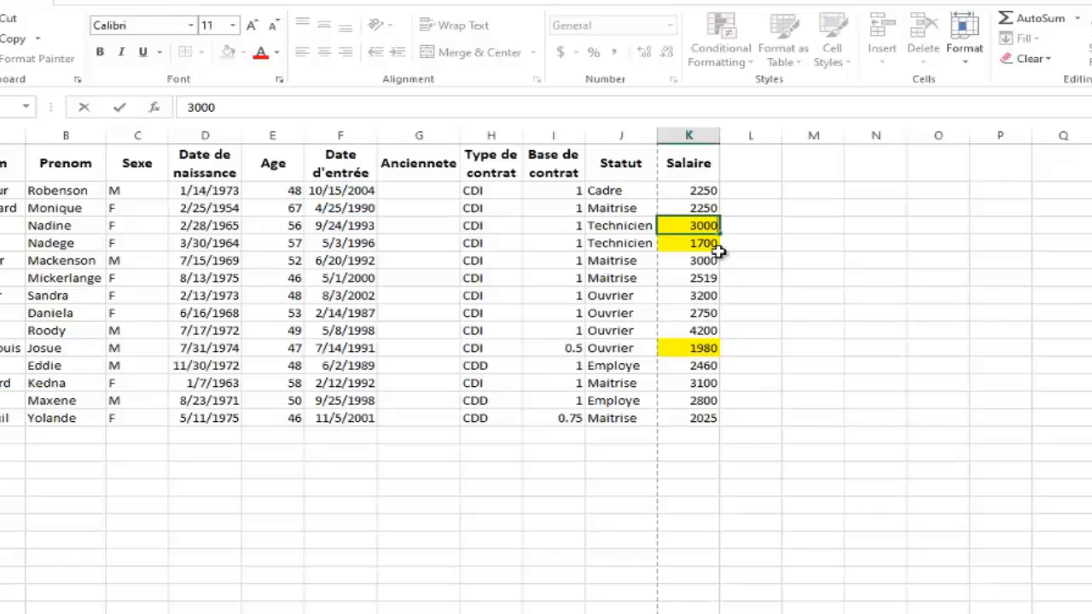
key(Return)
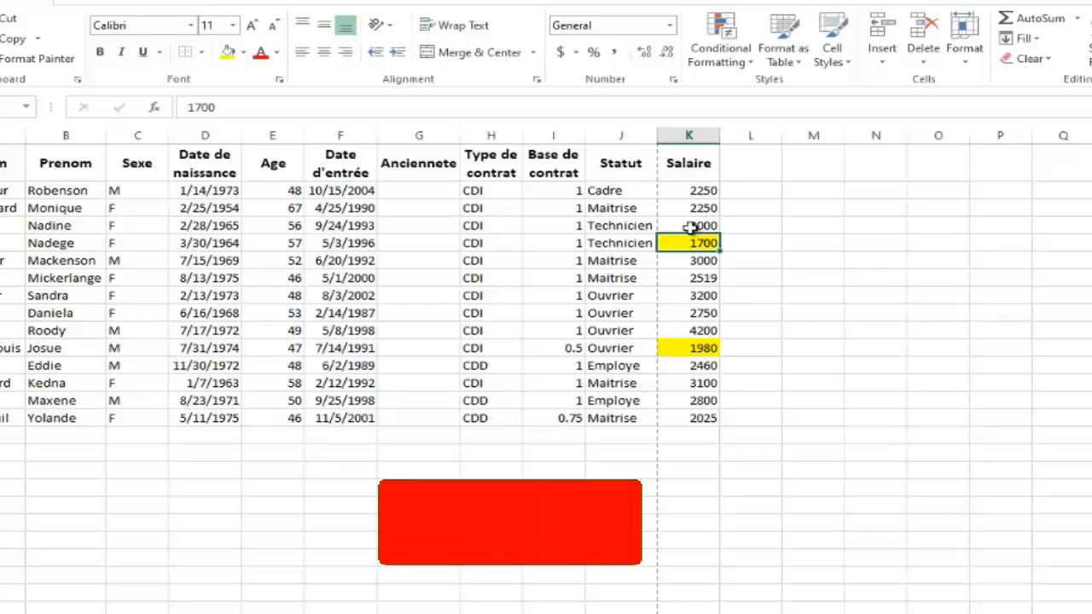
click(689, 225)
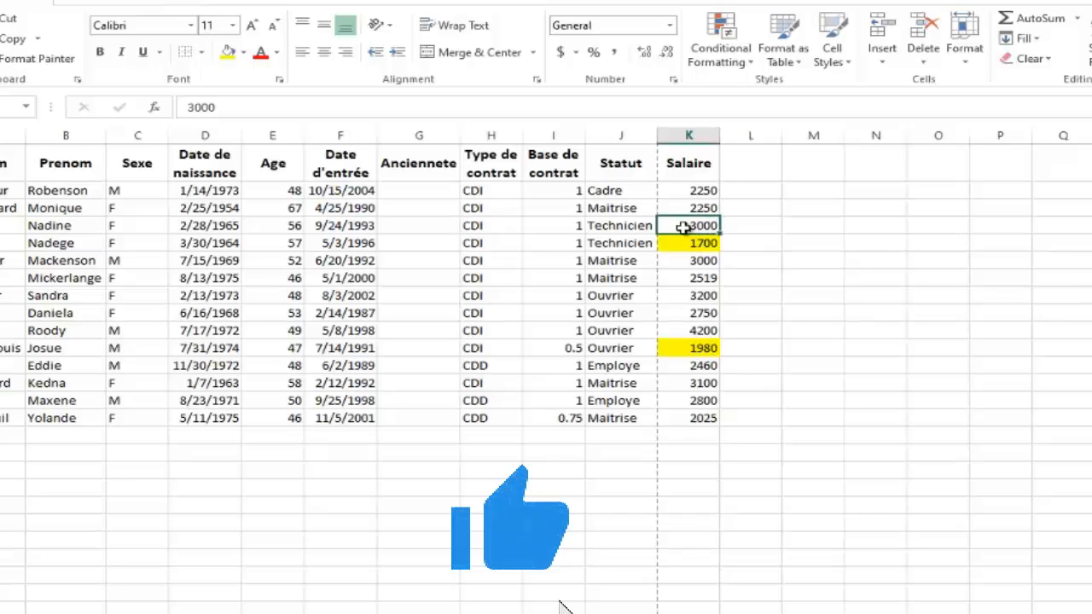
text(180)
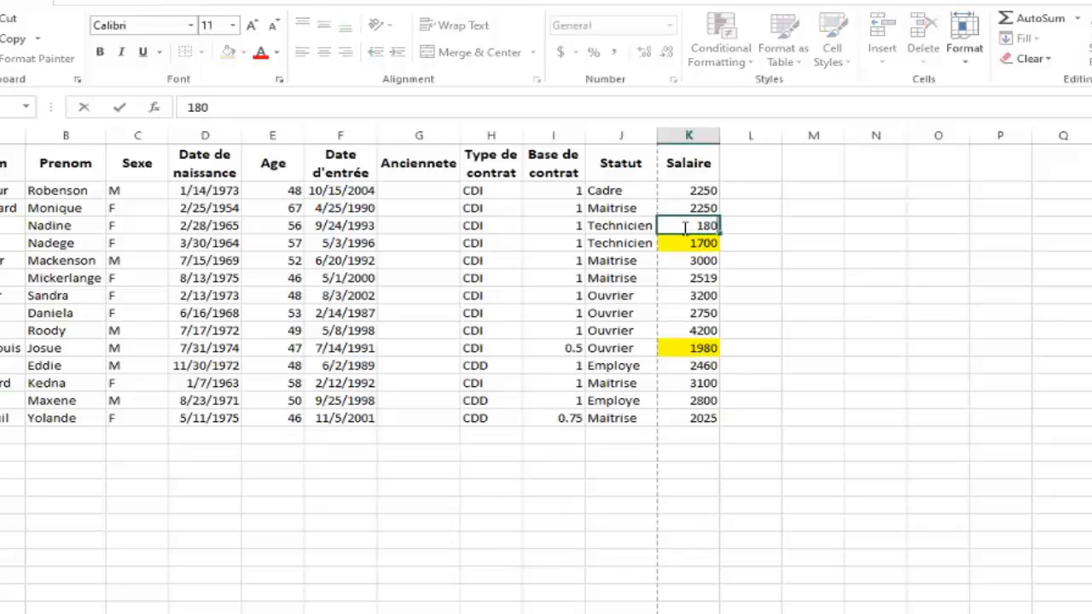
text(0)
key(Return)
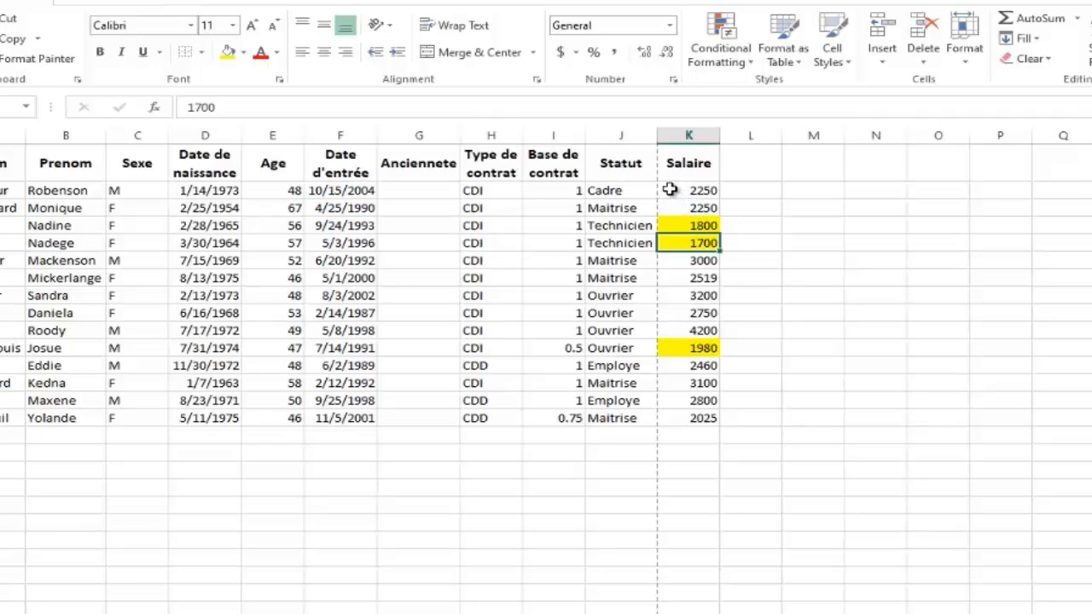
Step: Start a Greater Than highlight rule with threshold 3000 for the salaries in K2:K15
drag(670, 189, 695, 413)
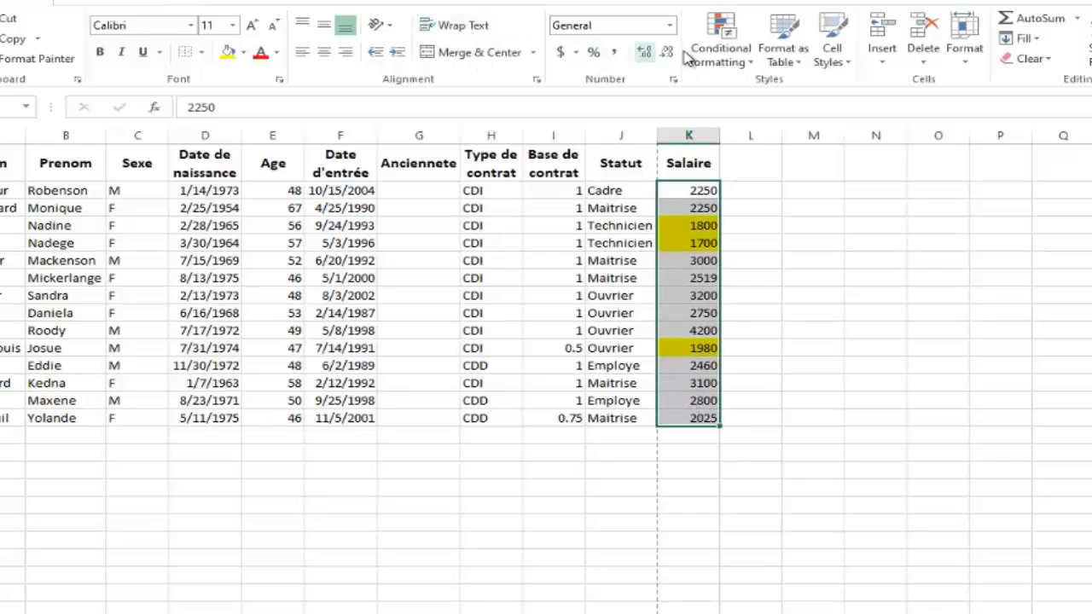
click(750, 68)
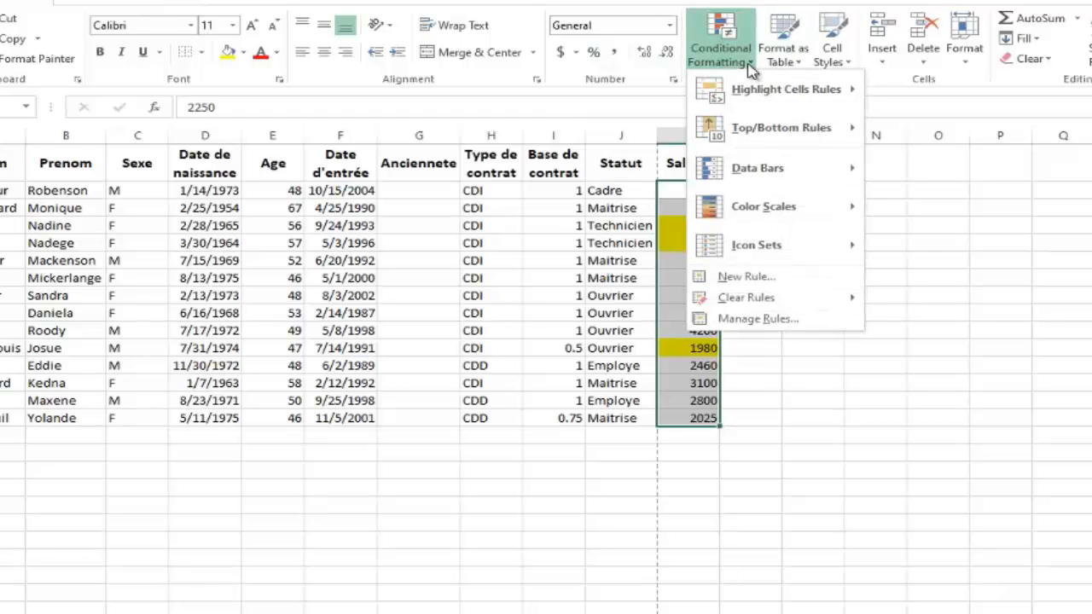
mouse_move(755, 92)
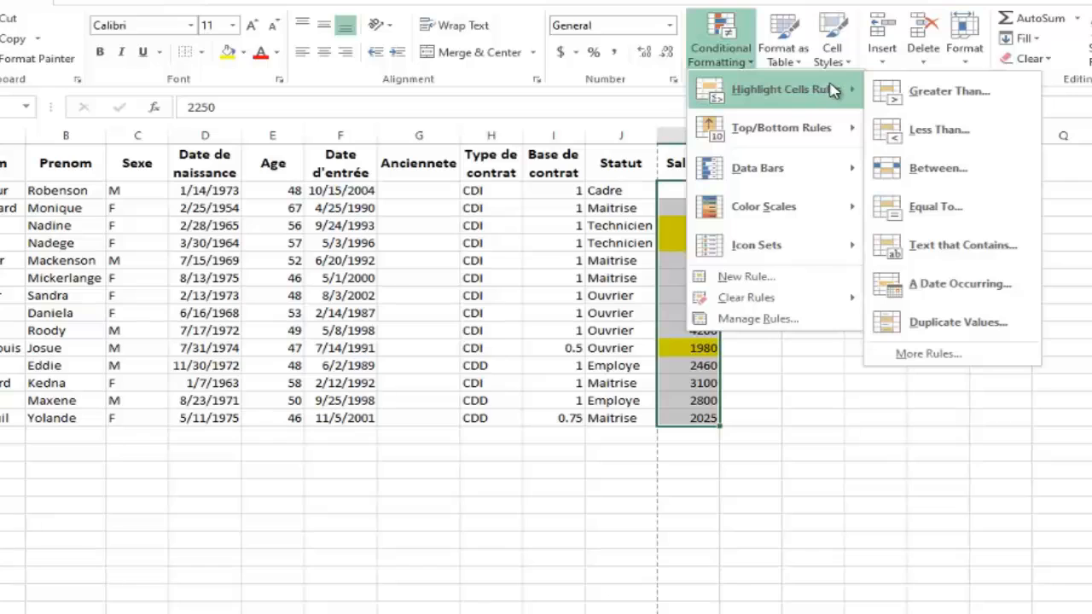
click(938, 99)
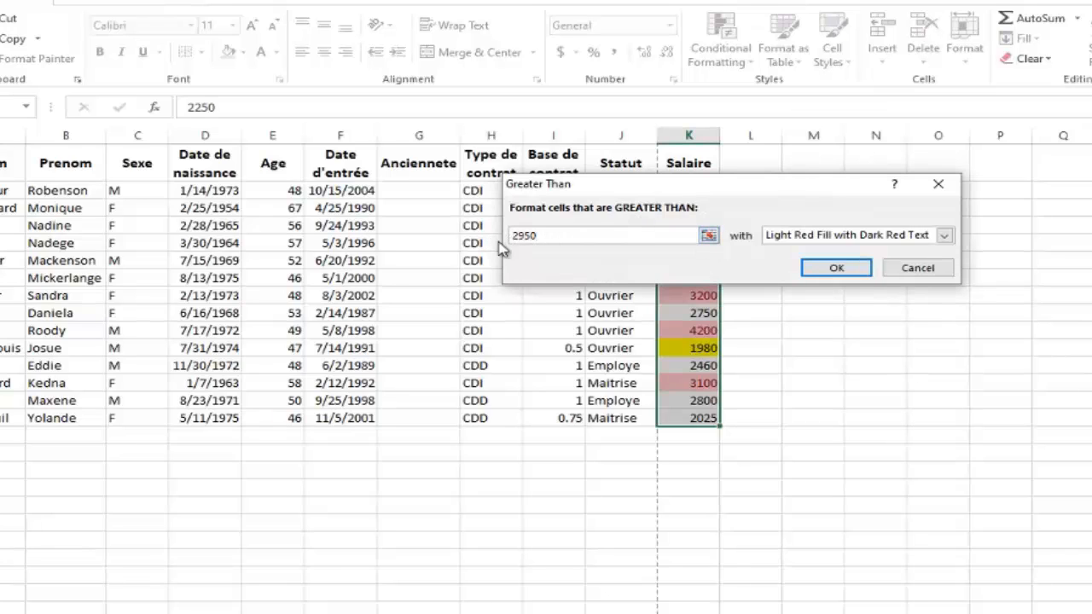
double_click(526, 237)
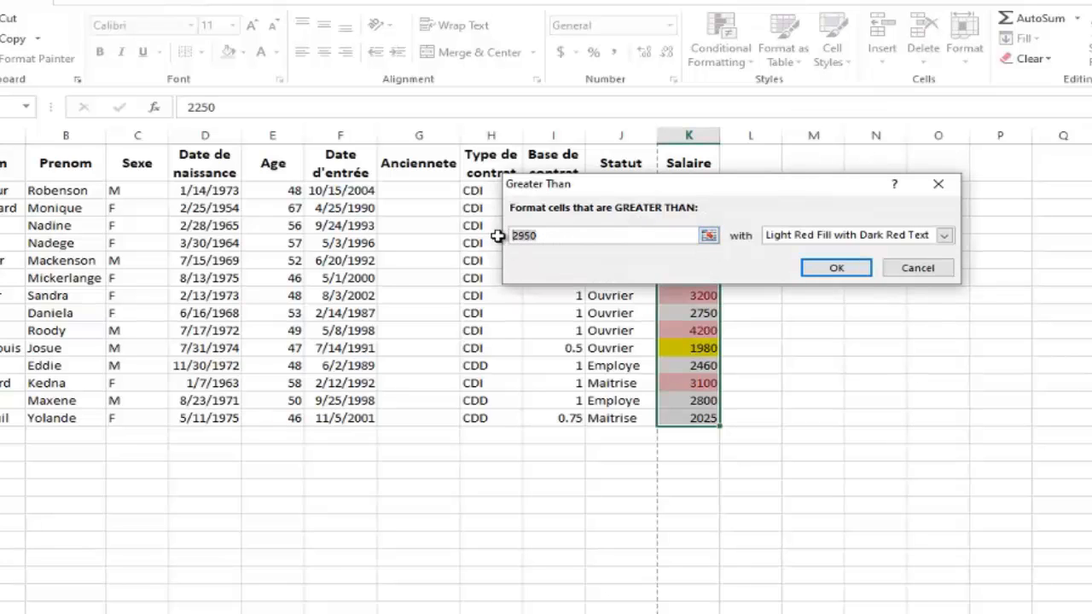
text(3000)
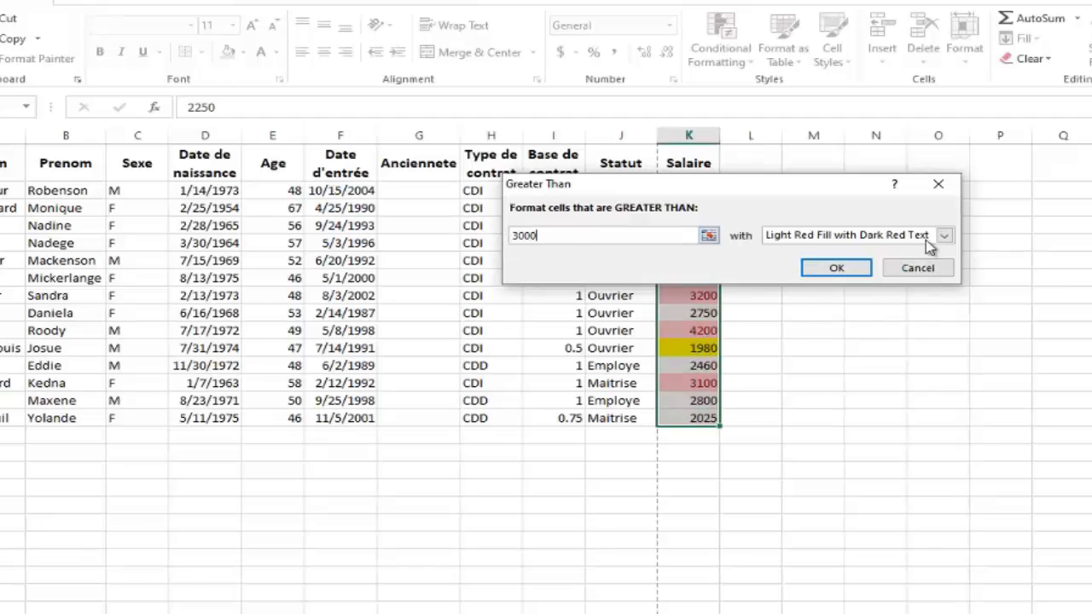
Step: Give the Greater Than rule a custom format with a green fill and apply it to the salaries
click(945, 242)
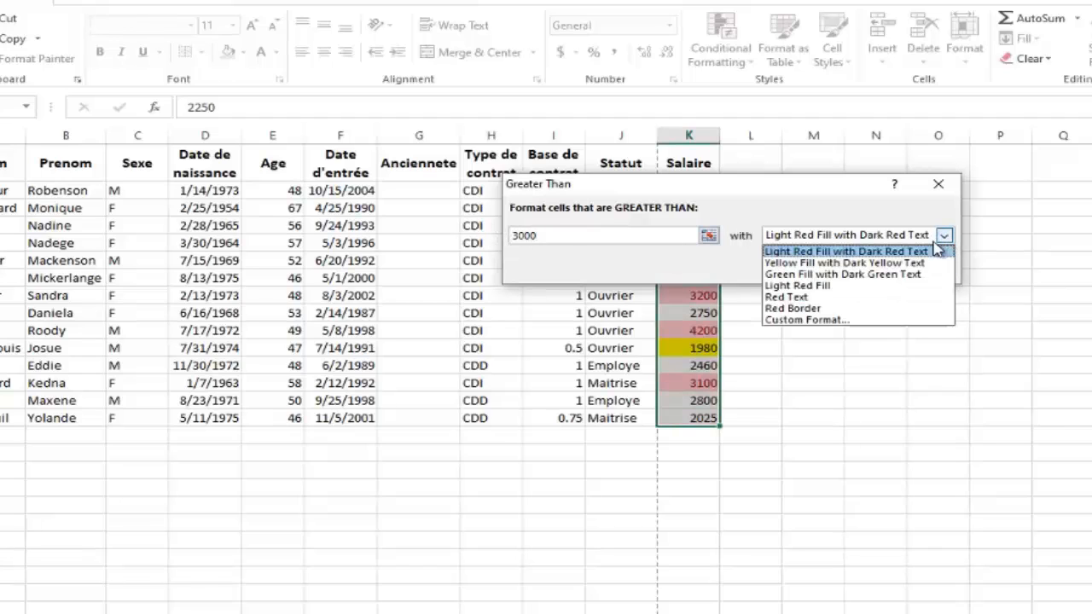
click(803, 321)
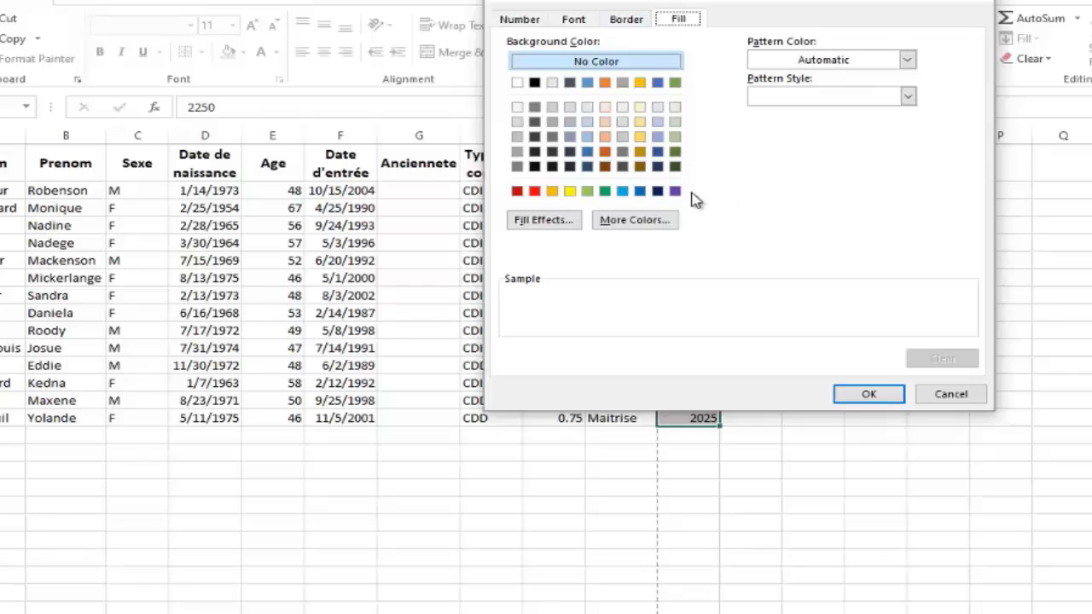
click(604, 191)
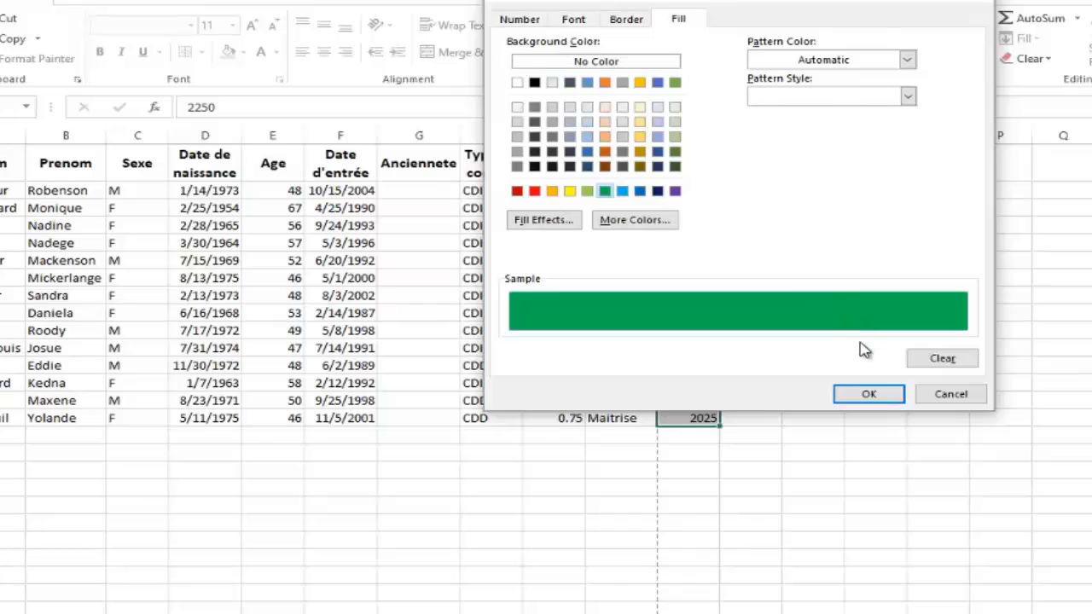
click(864, 395)
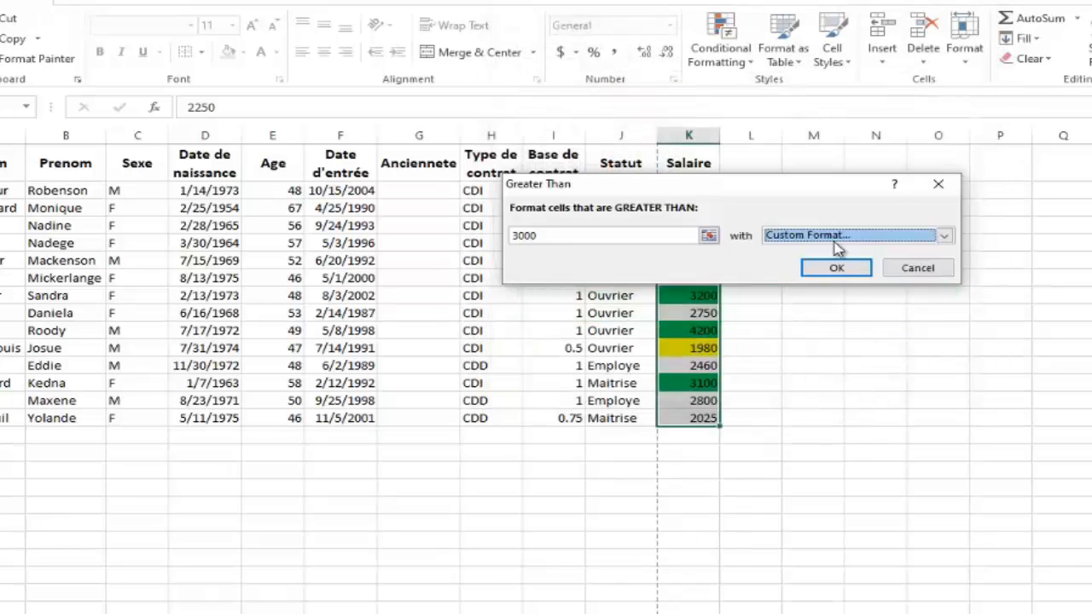
click(822, 267)
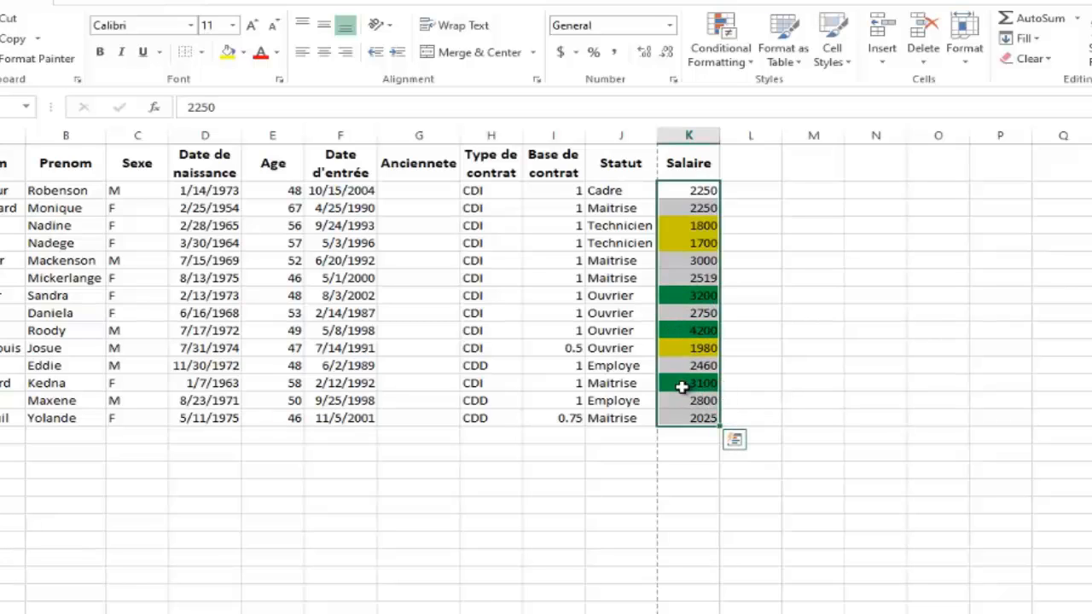
Step: Change the salary in K13 to 1500 to test the highlight rules
click(682, 387)
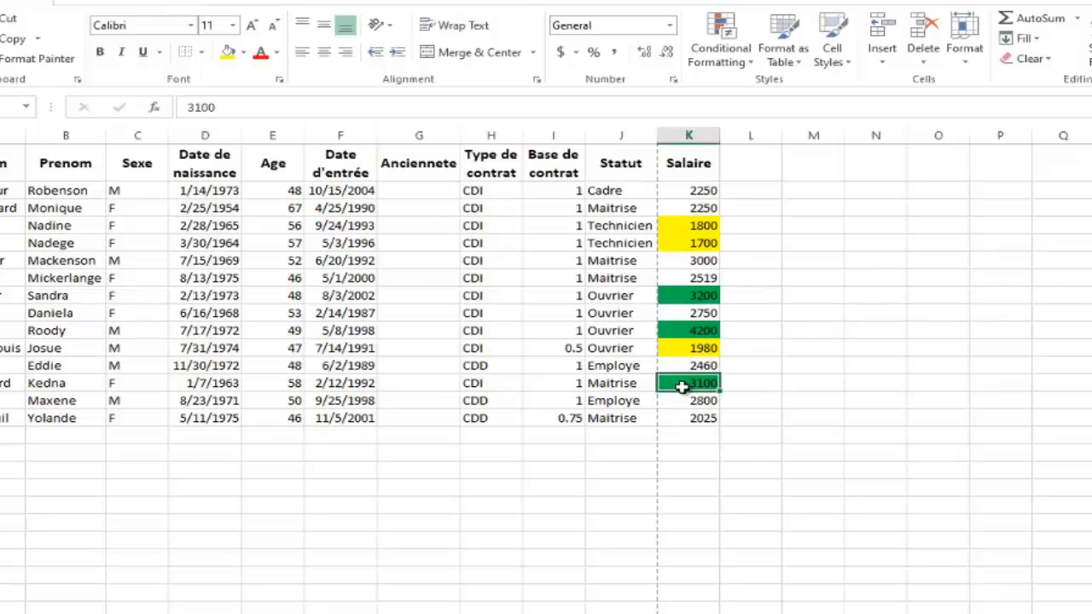
text(1)
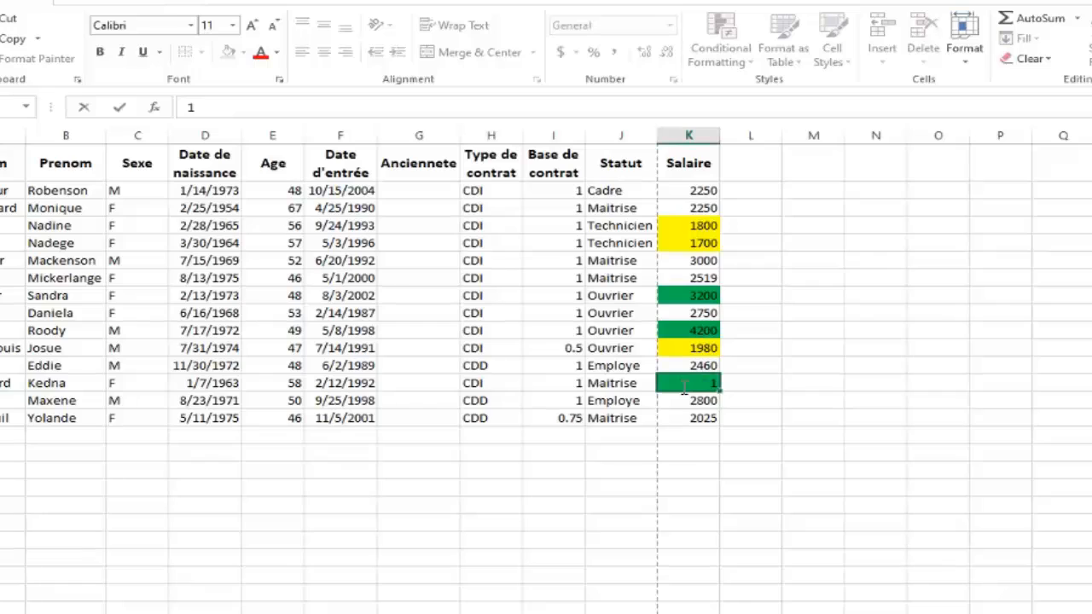
text(500)
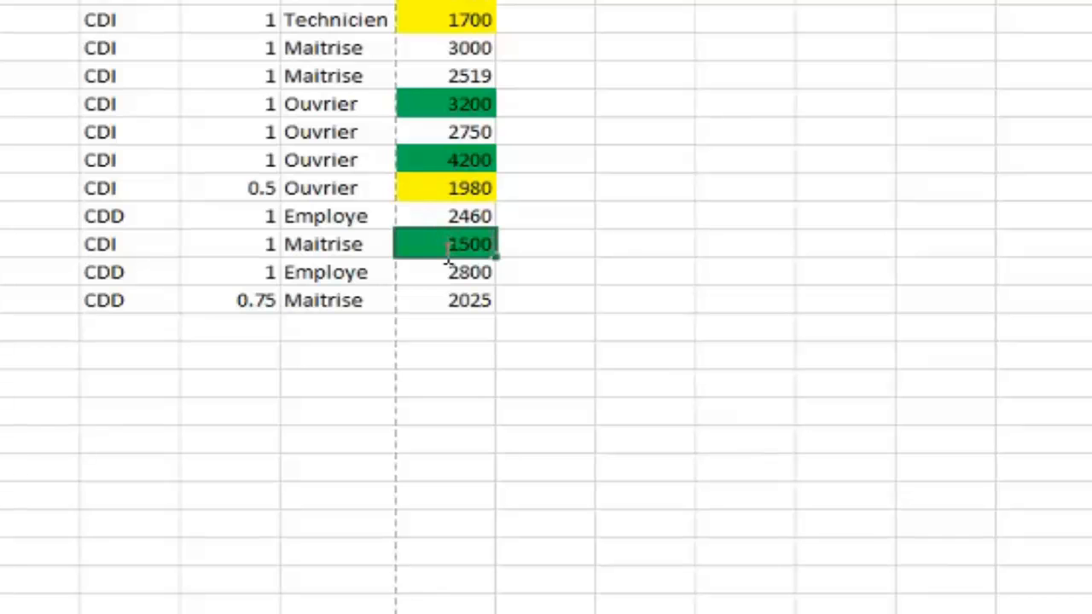
key(Return)
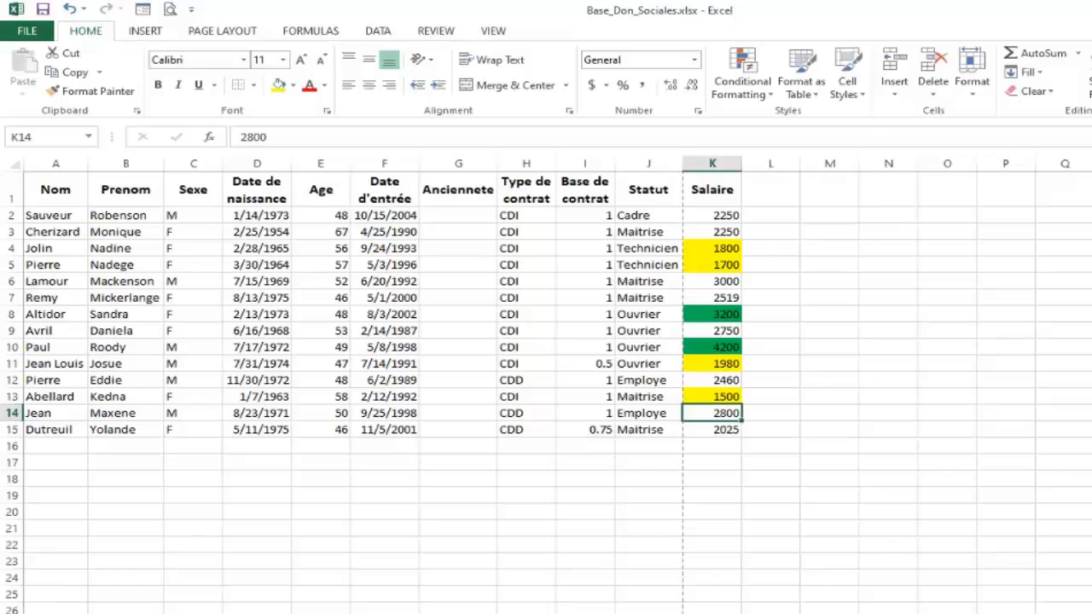
scroll(545, 384, down, 1)
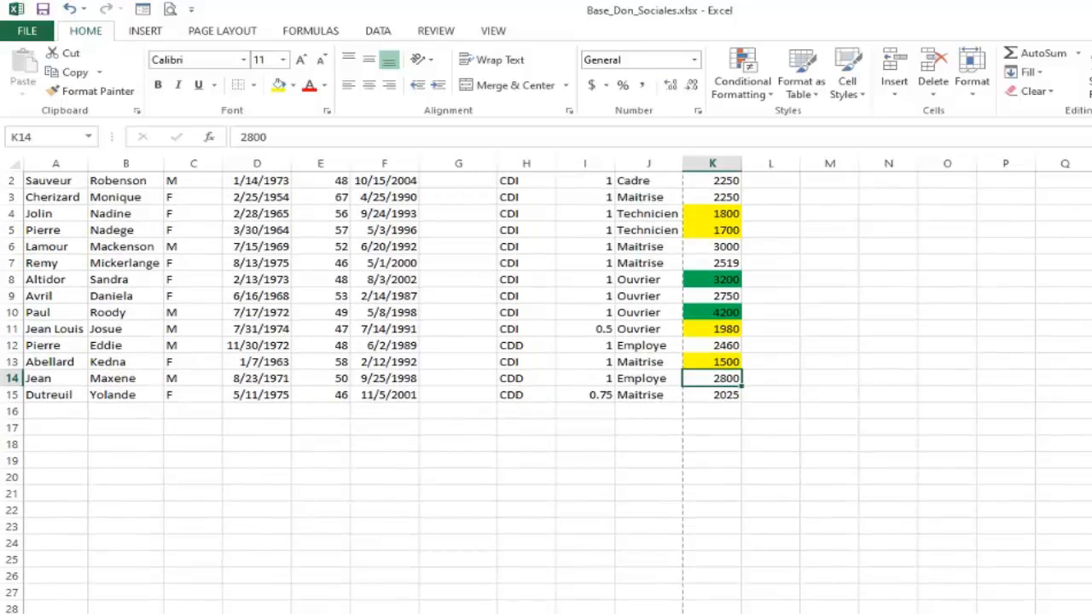
scroll(546, 384, up, 1)
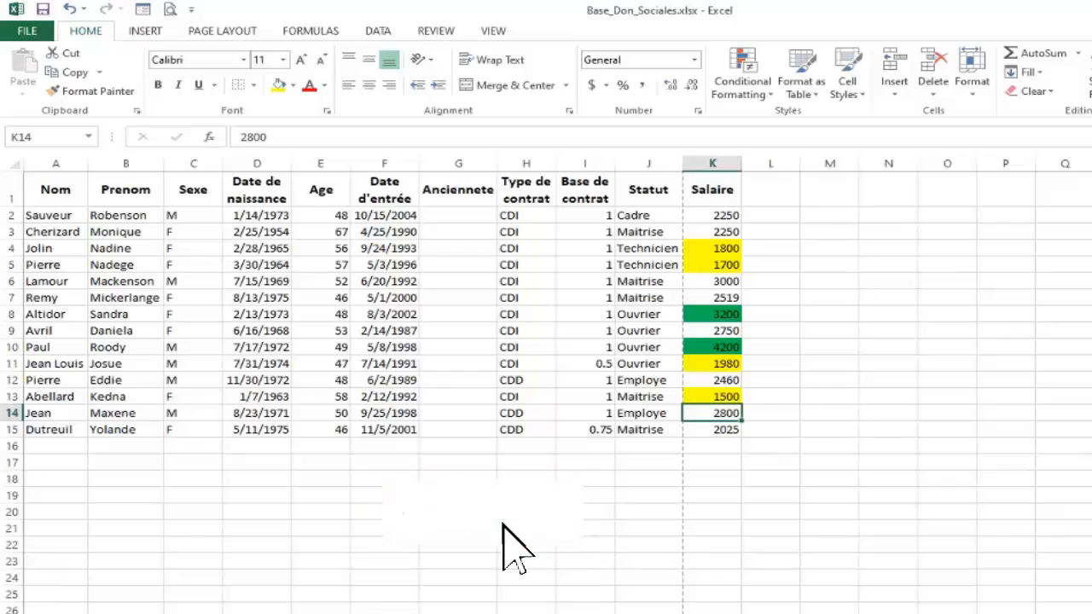
scroll(546, 384, up, 3)
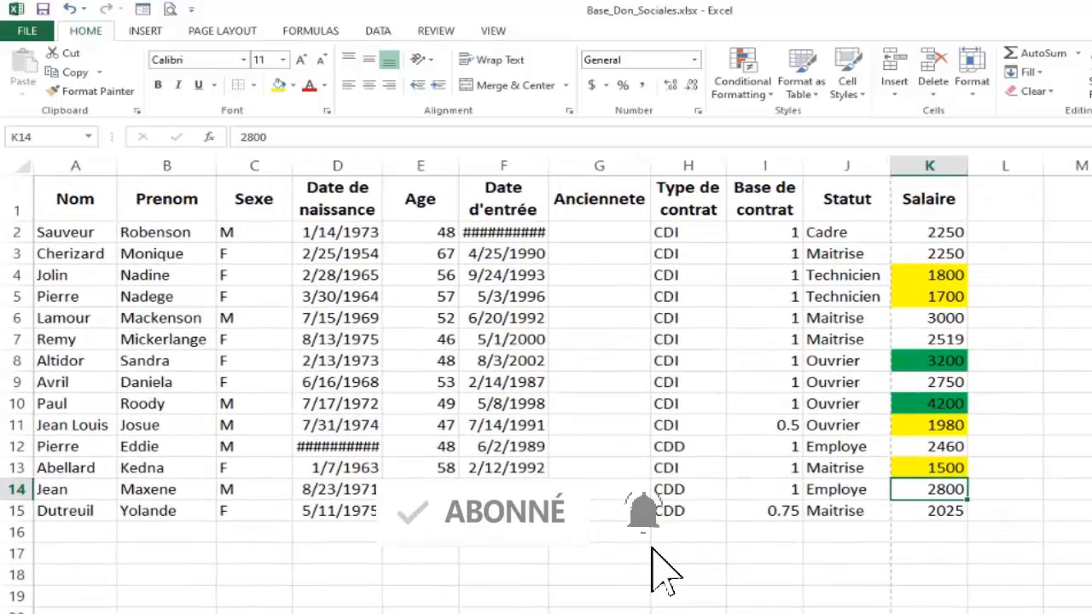